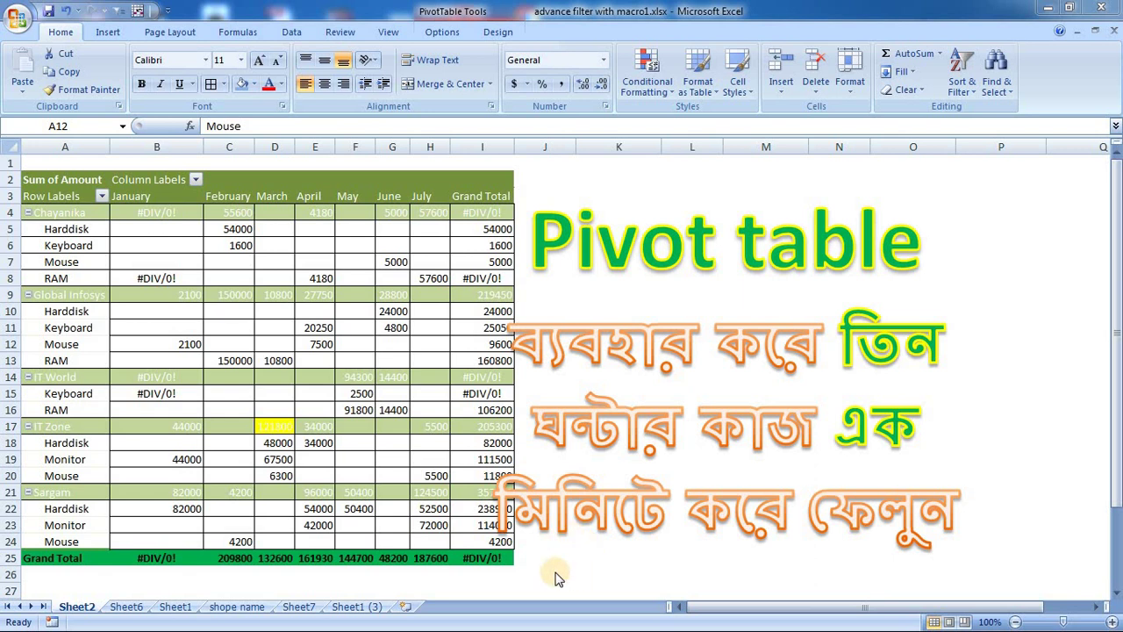
Open the "shope name" worksheet with the full supply list.
click(350, 606)
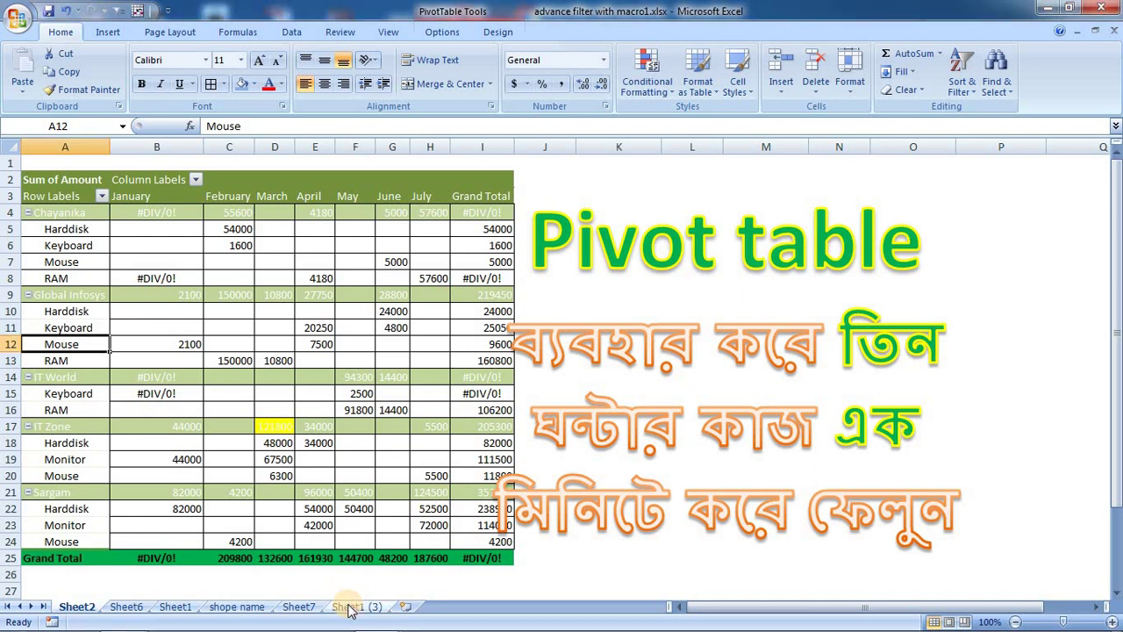
click(349, 606)
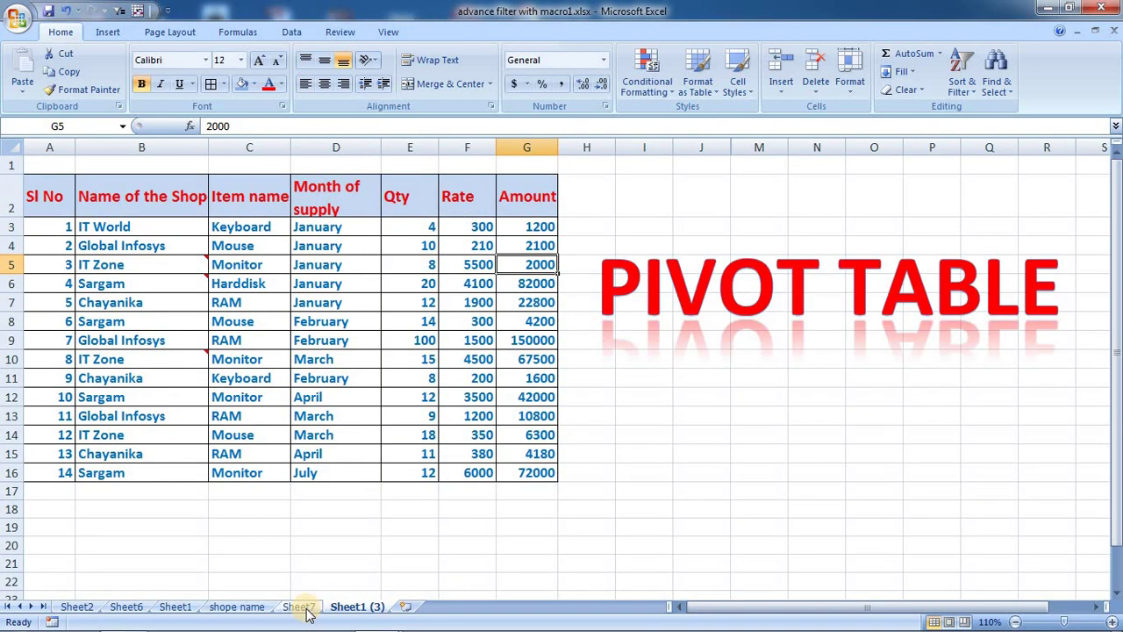
click(302, 608)
click(253, 606)
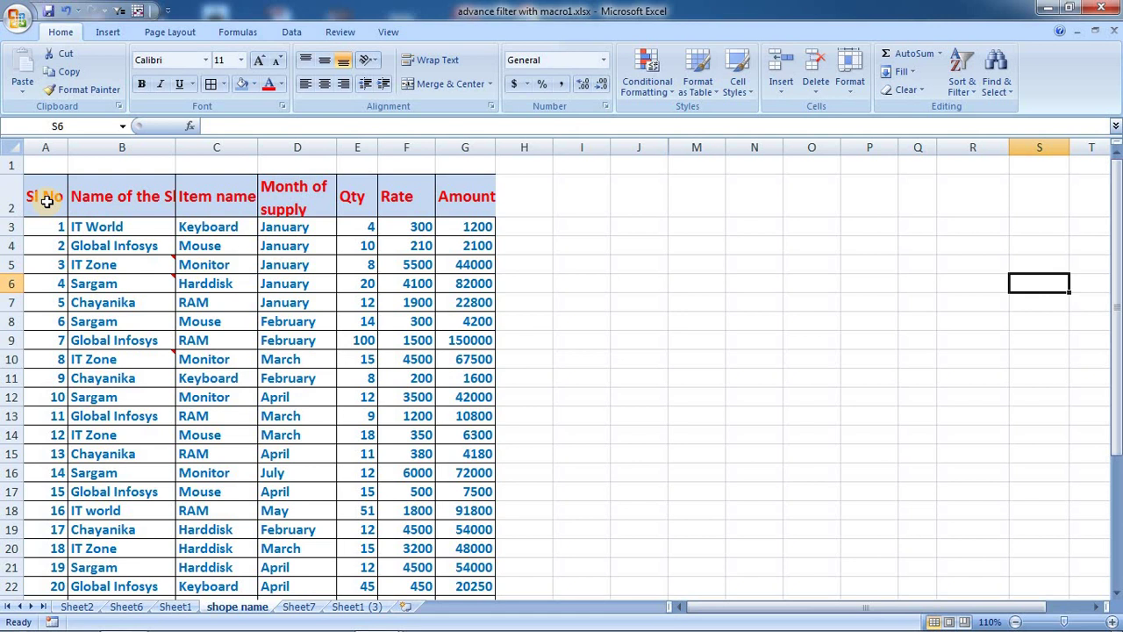
Examine the supply table's extent and its shop name, item name, month of supply and amount columns.
drag(50, 201, 884, 586)
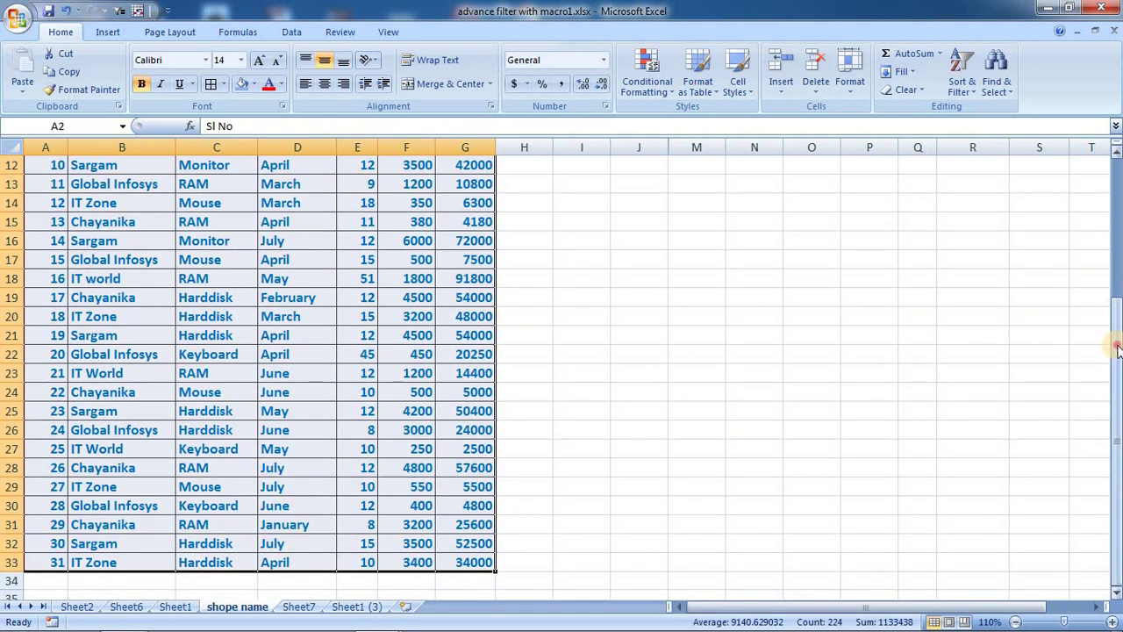
drag(1116, 351, 1117, 176)
click(124, 202)
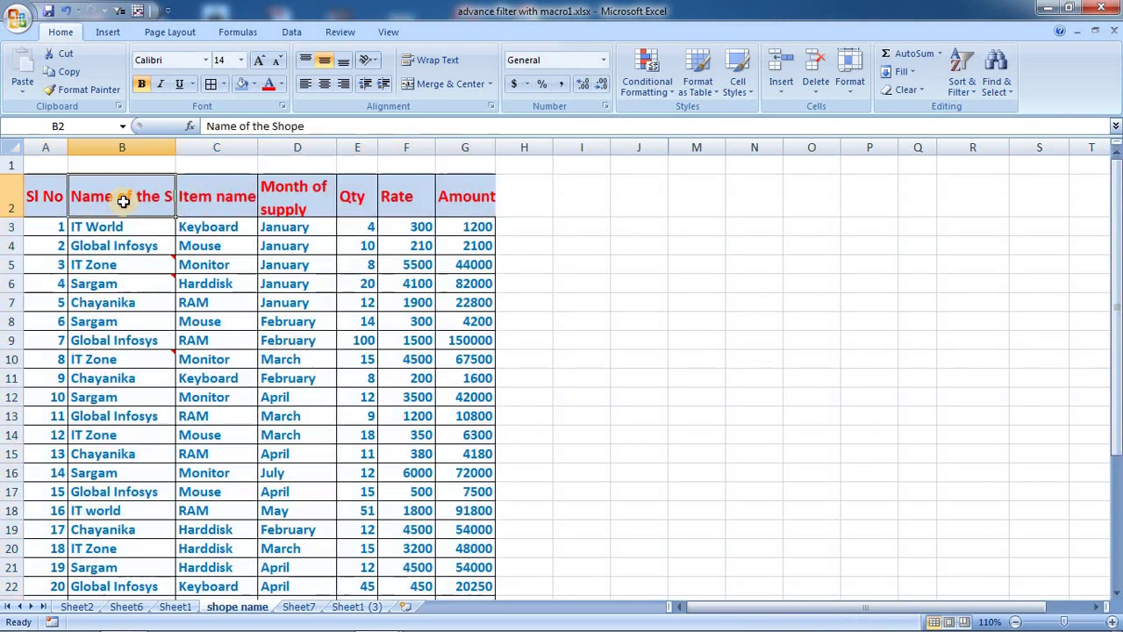
click(218, 210)
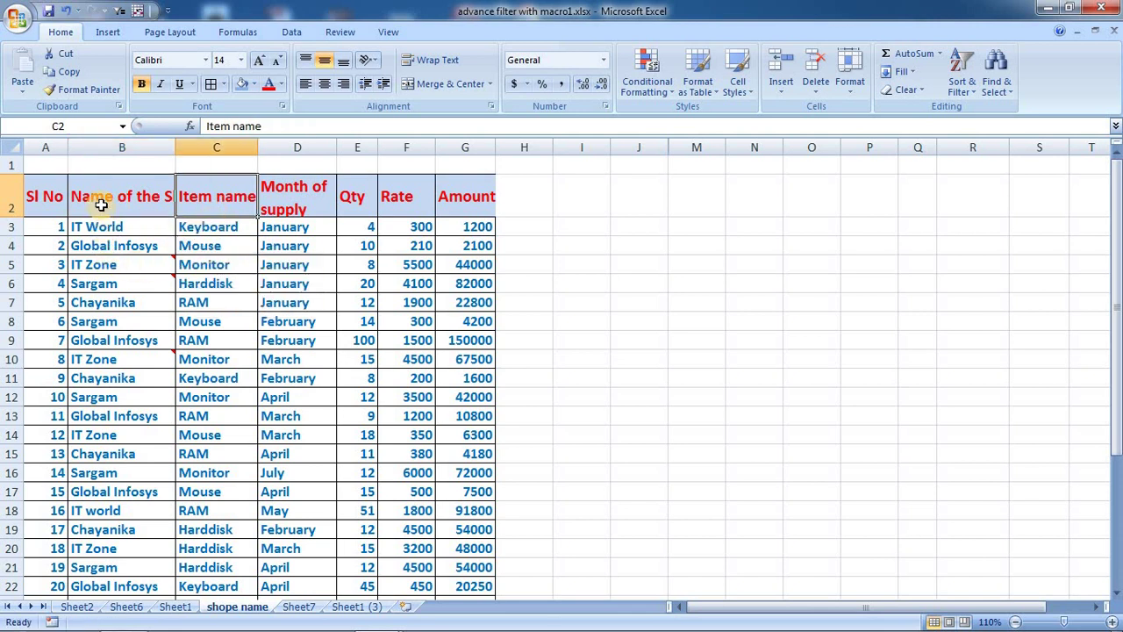
drag(102, 205, 77, 453)
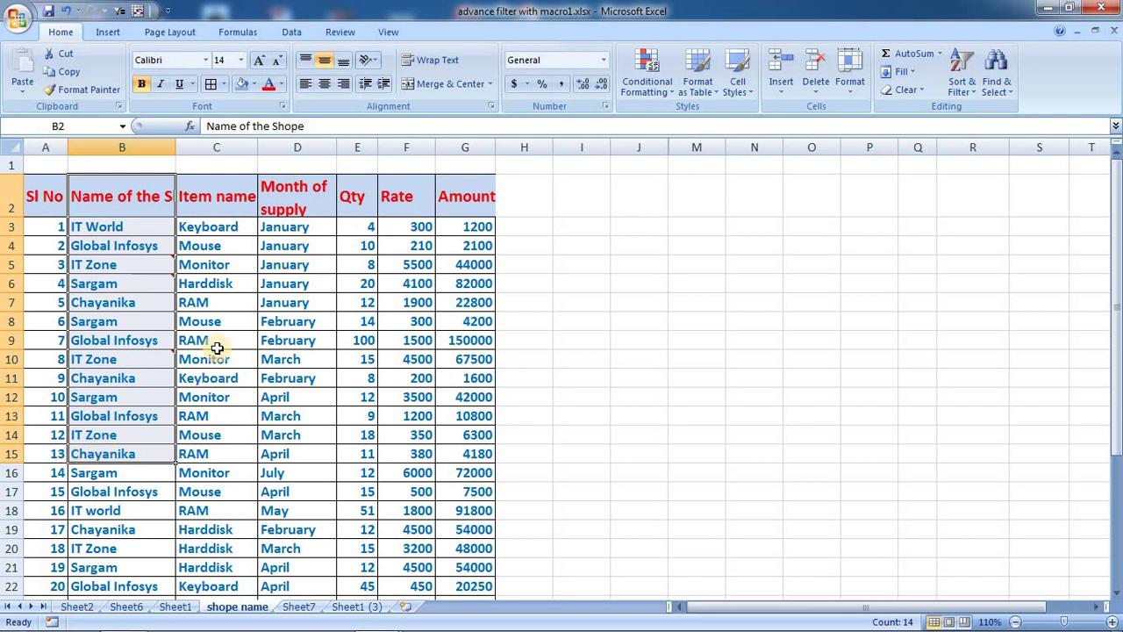
drag(223, 226, 221, 443)
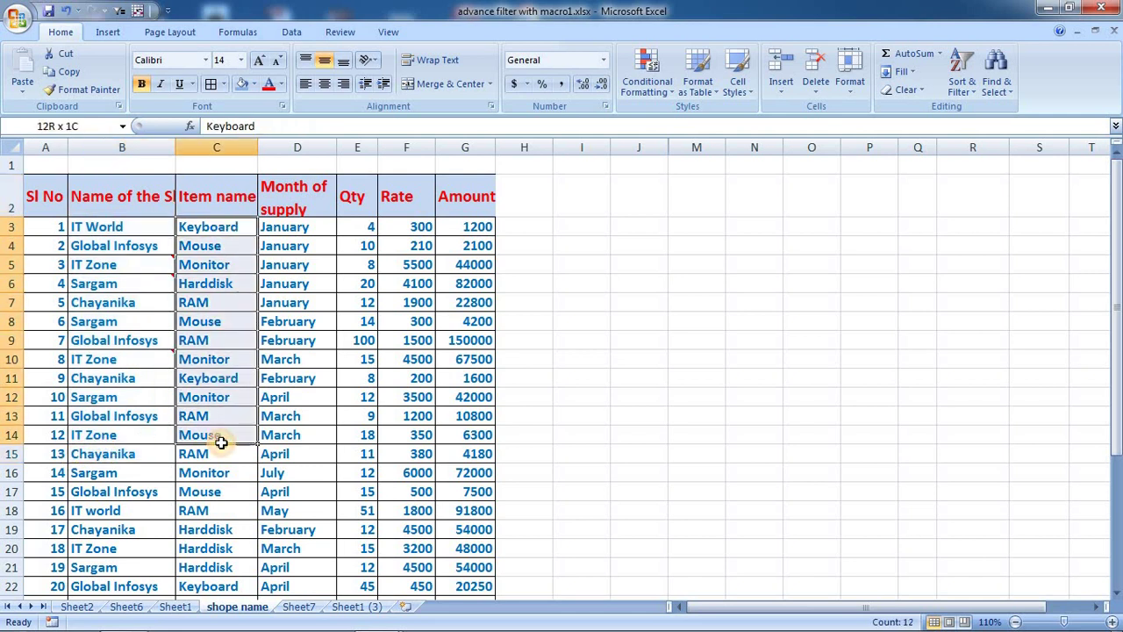
drag(304, 221, 317, 441)
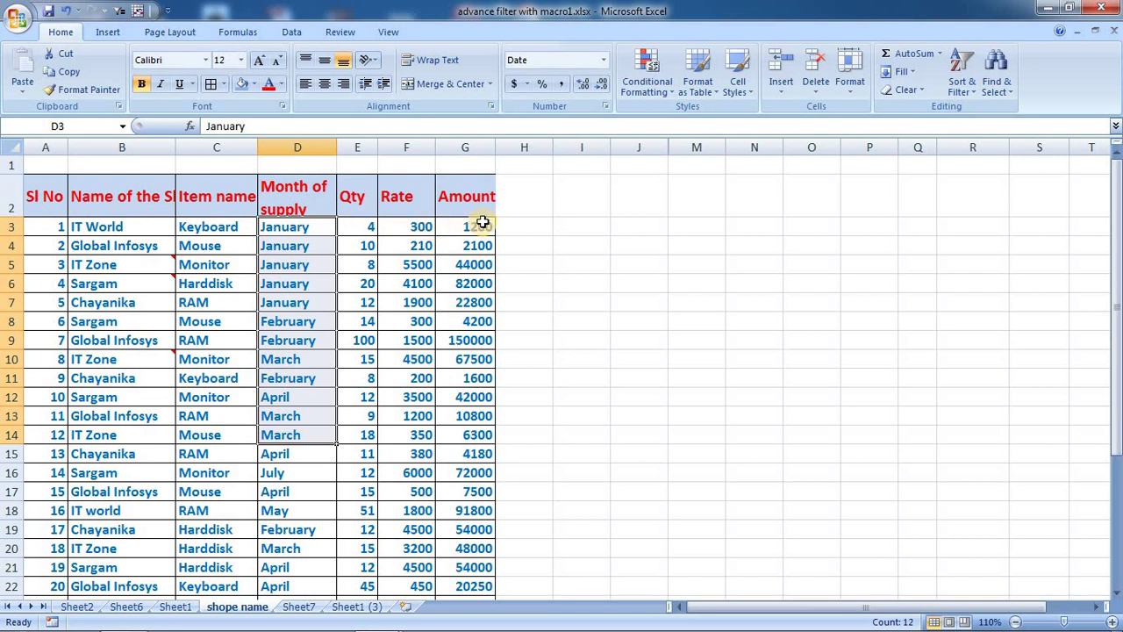
drag(481, 224, 465, 440)
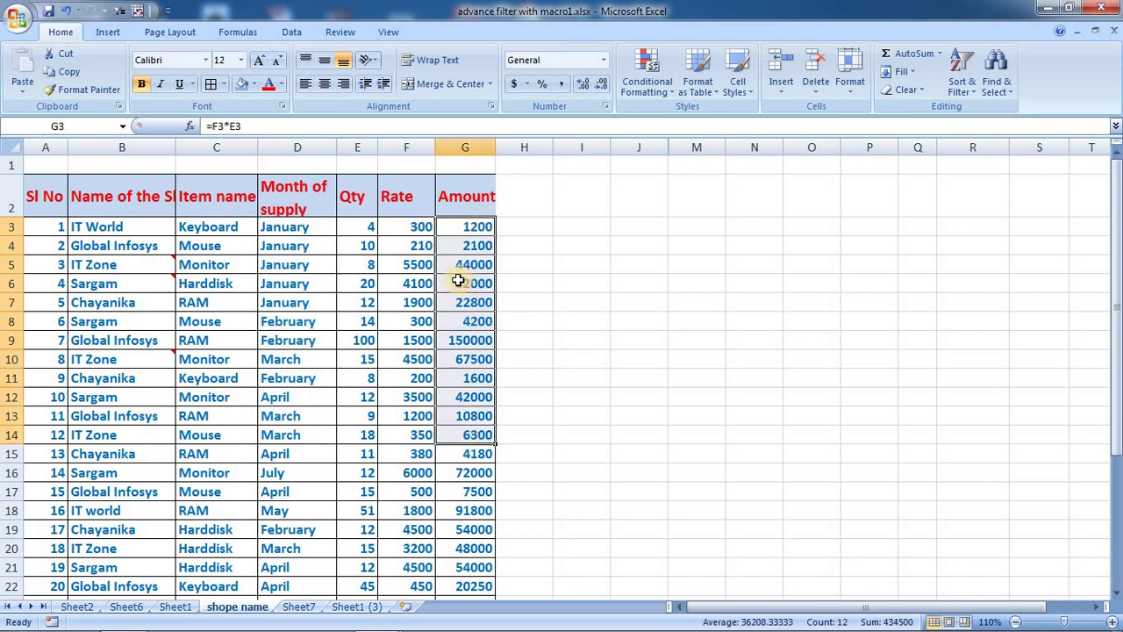
drag(35, 201, 443, 584)
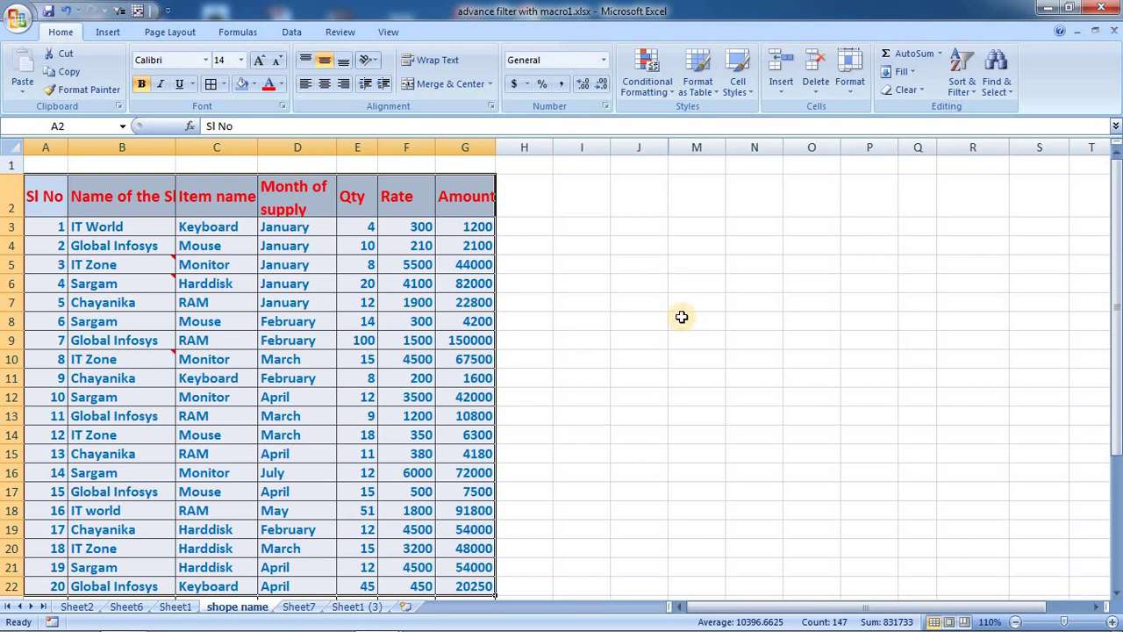
Start a PivotTable with PivotChart from the supply table, using the range A2:G33 as its data.
click(250, 283)
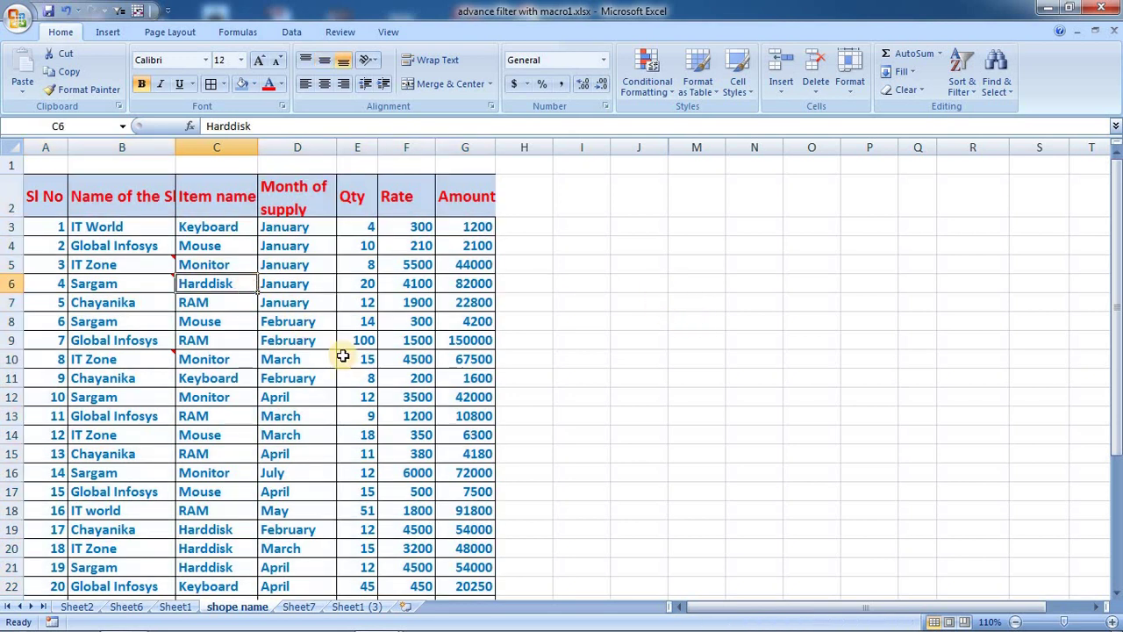
click(107, 32)
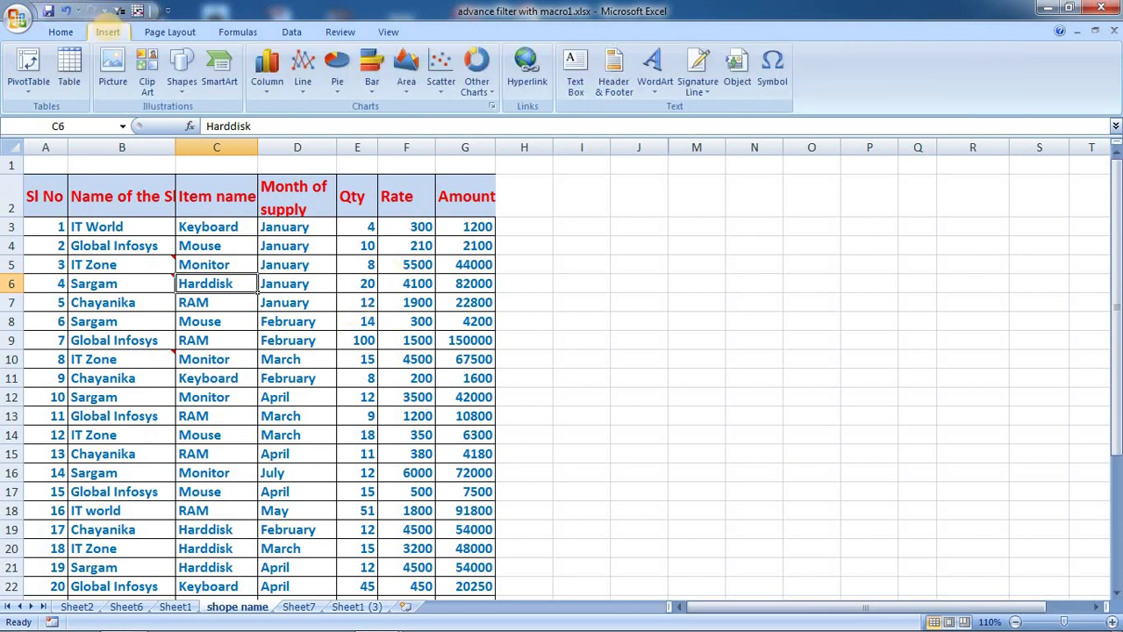
click(220, 264)
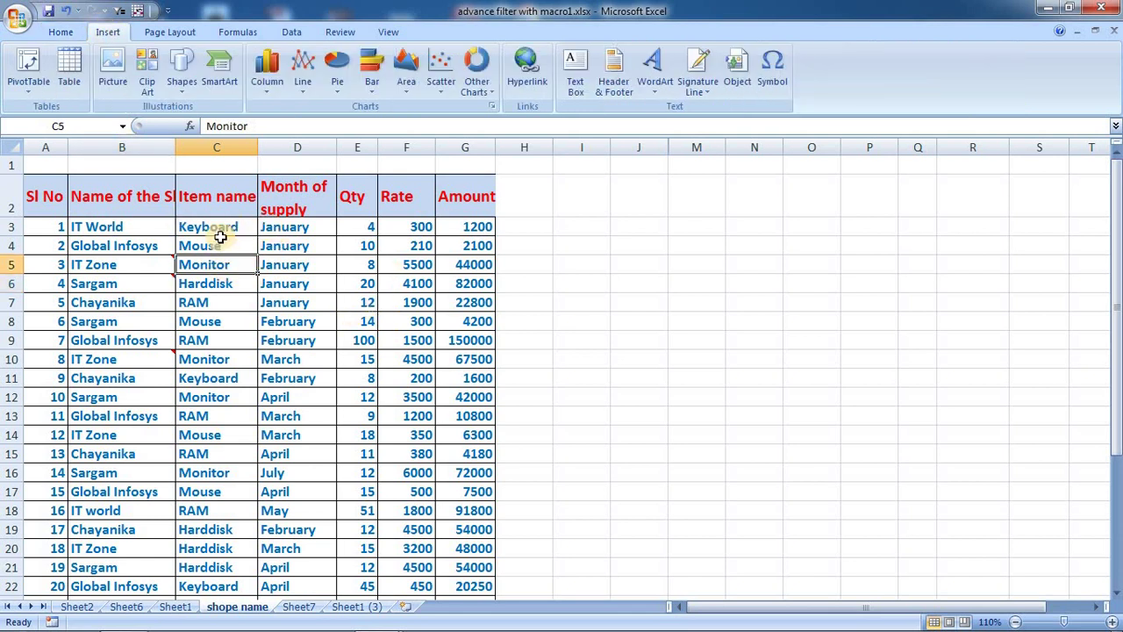
click(263, 263)
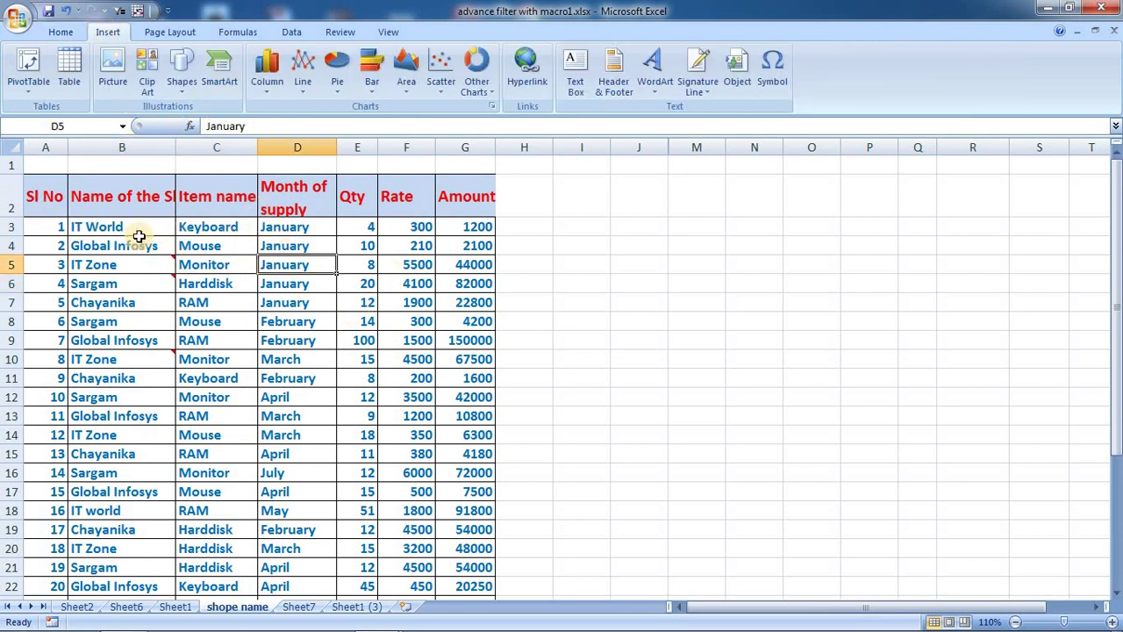
click(247, 360)
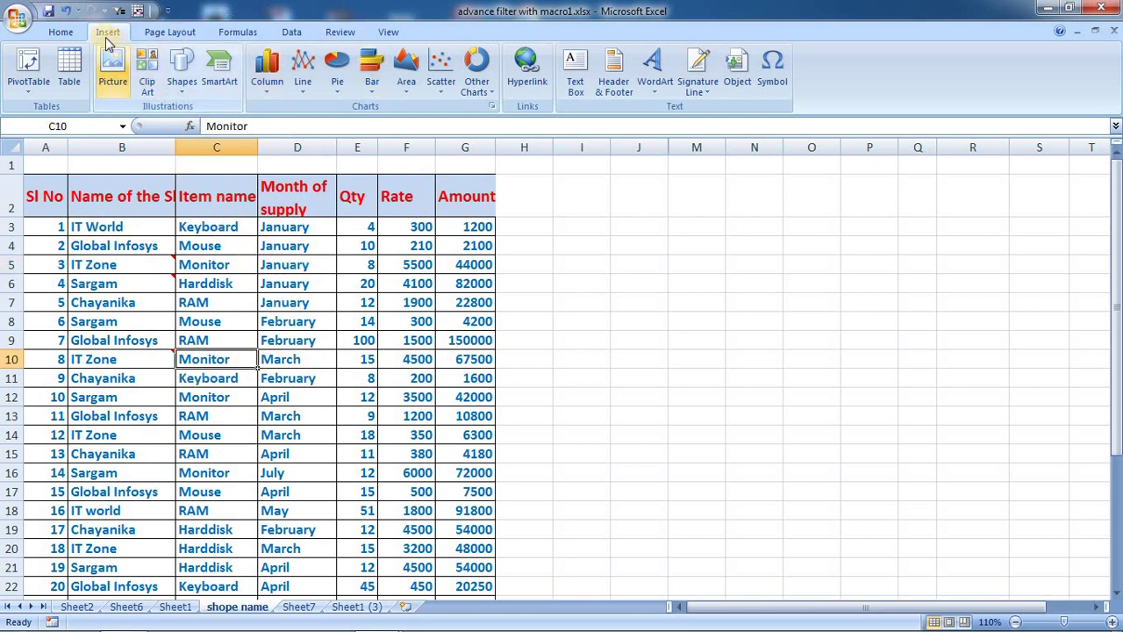
click(28, 86)
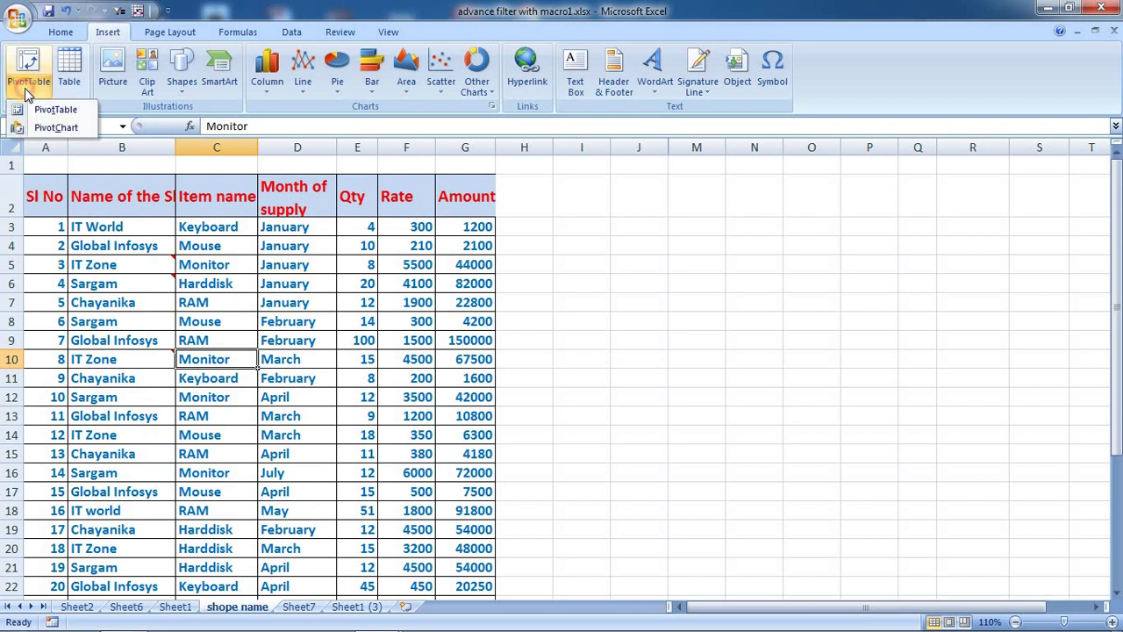
click(48, 128)
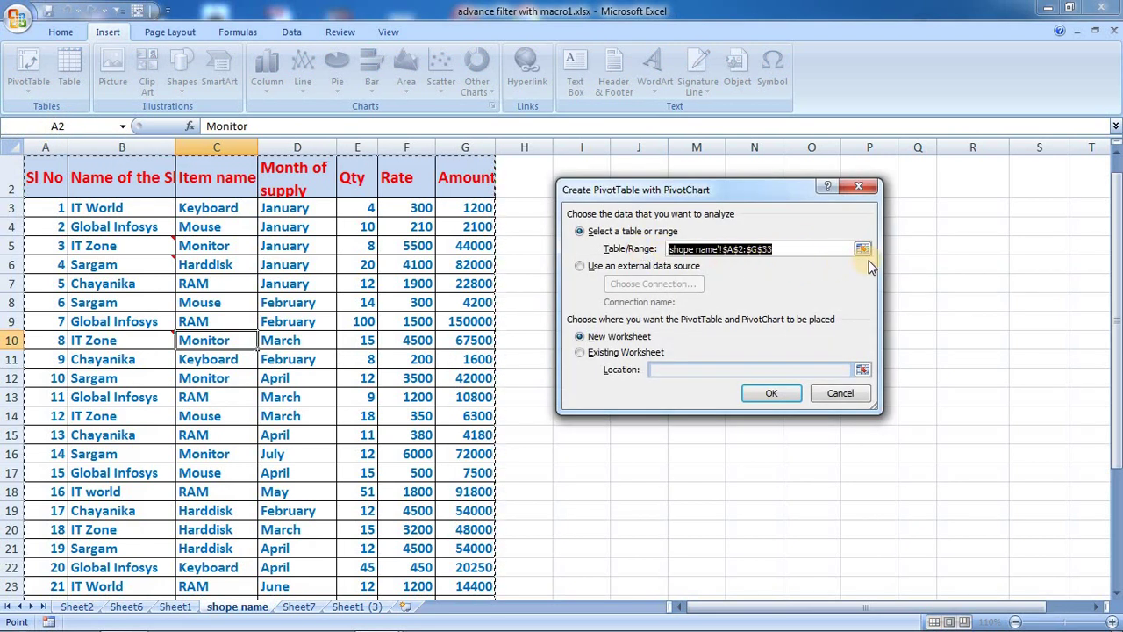
Place the PivotTable and PivotChart on the existing "shope name" worksheet with the location I5:N8, and create them.
drag(1114, 272, 1115, 249)
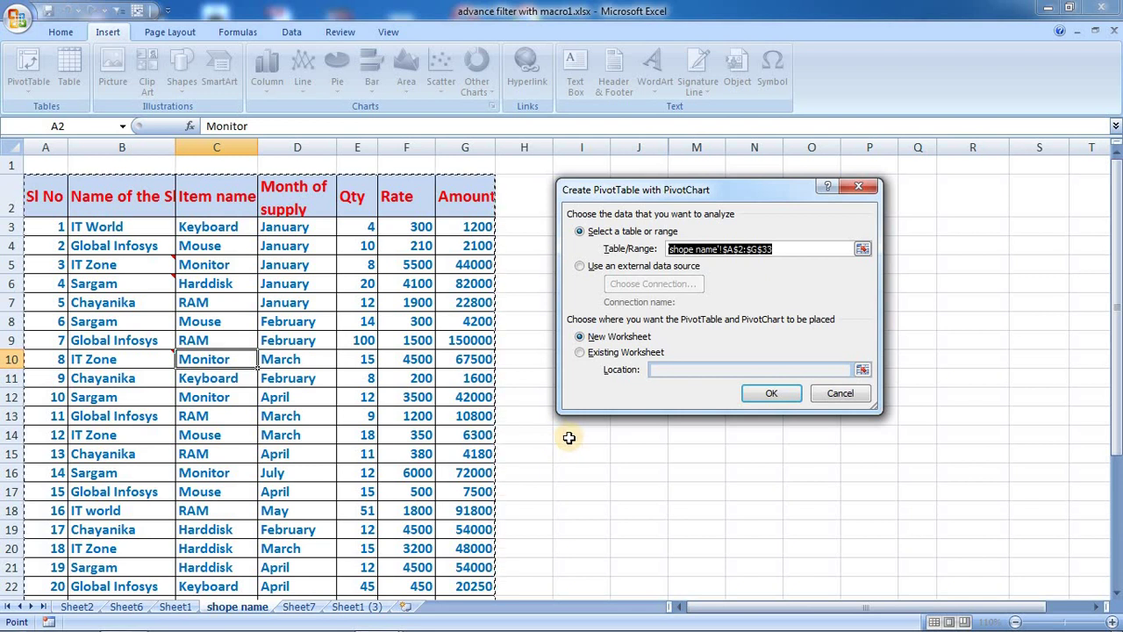
click(580, 352)
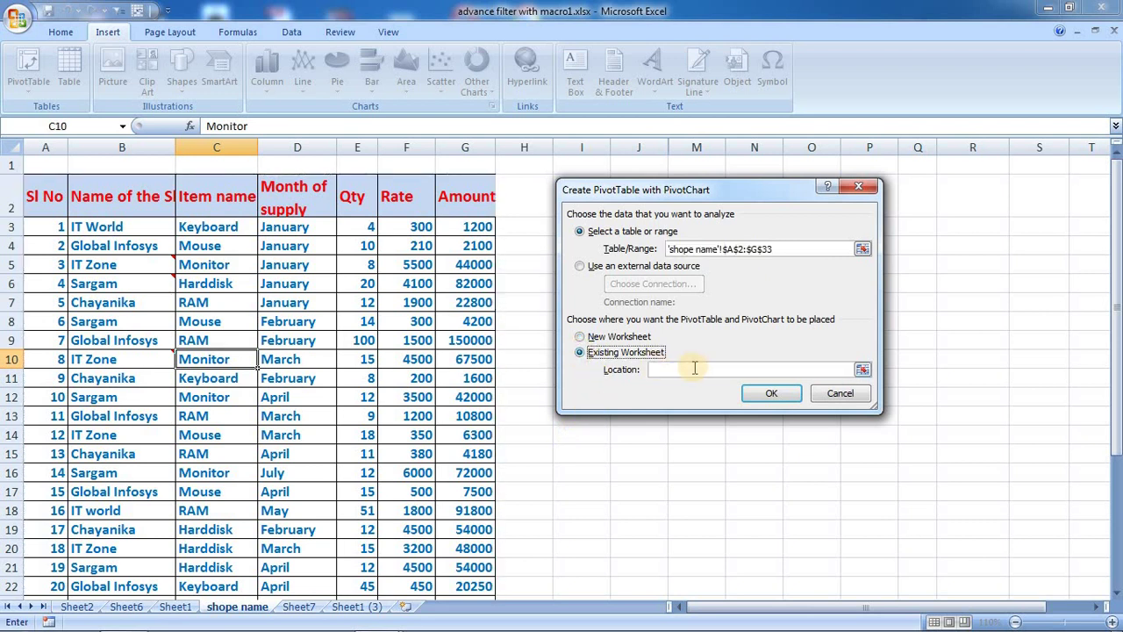
click(694, 367)
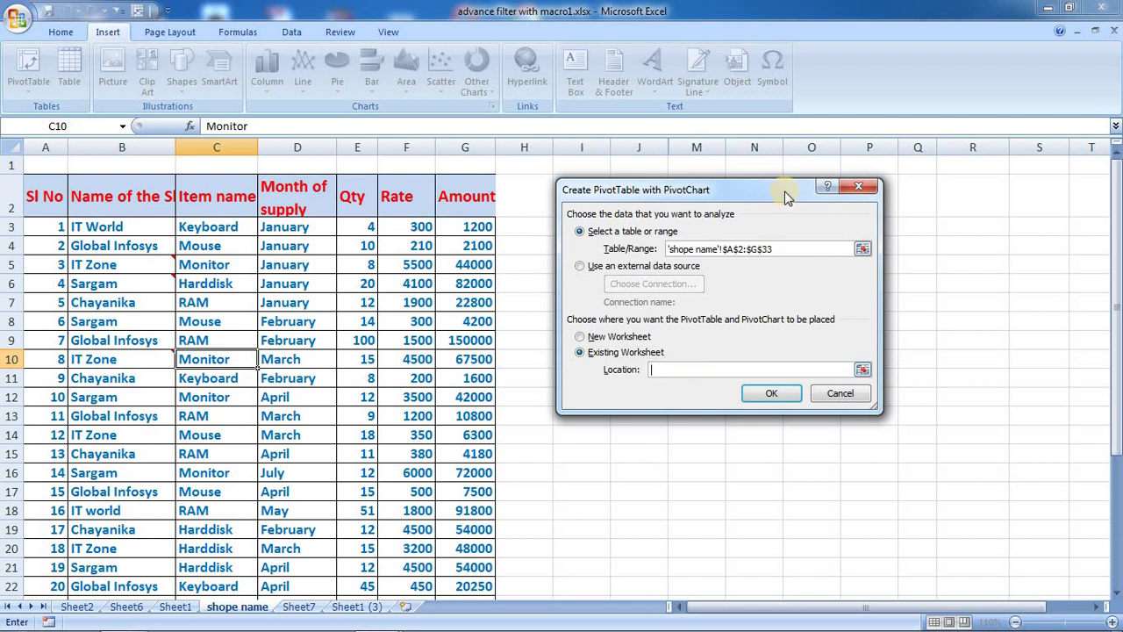
drag(785, 197, 421, 215)
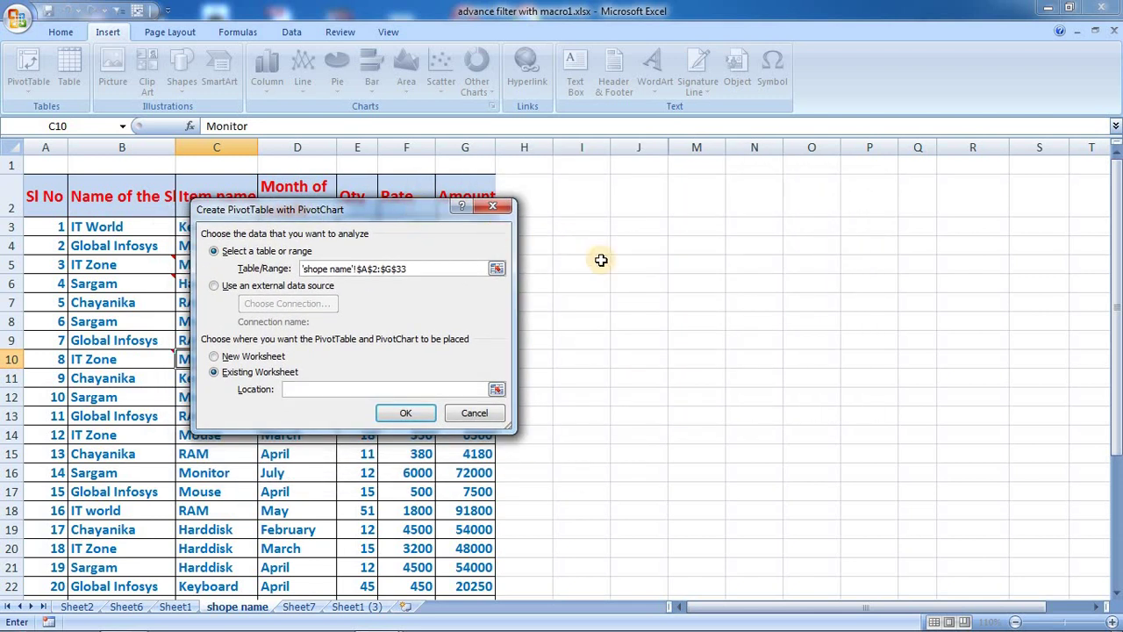
drag(586, 266, 755, 313)
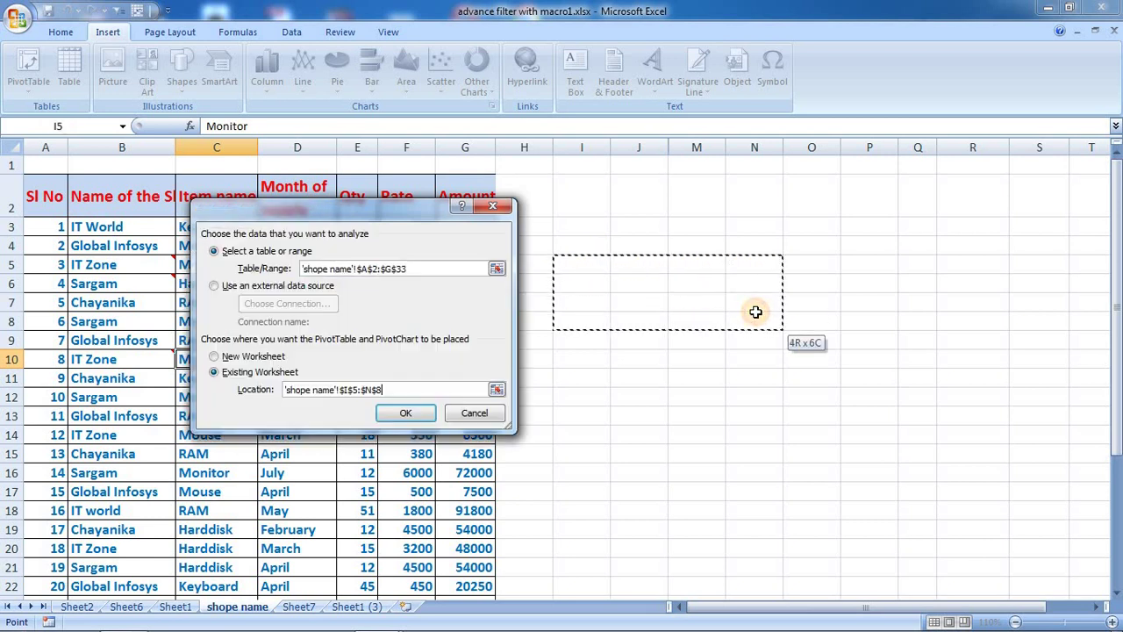
click(406, 413)
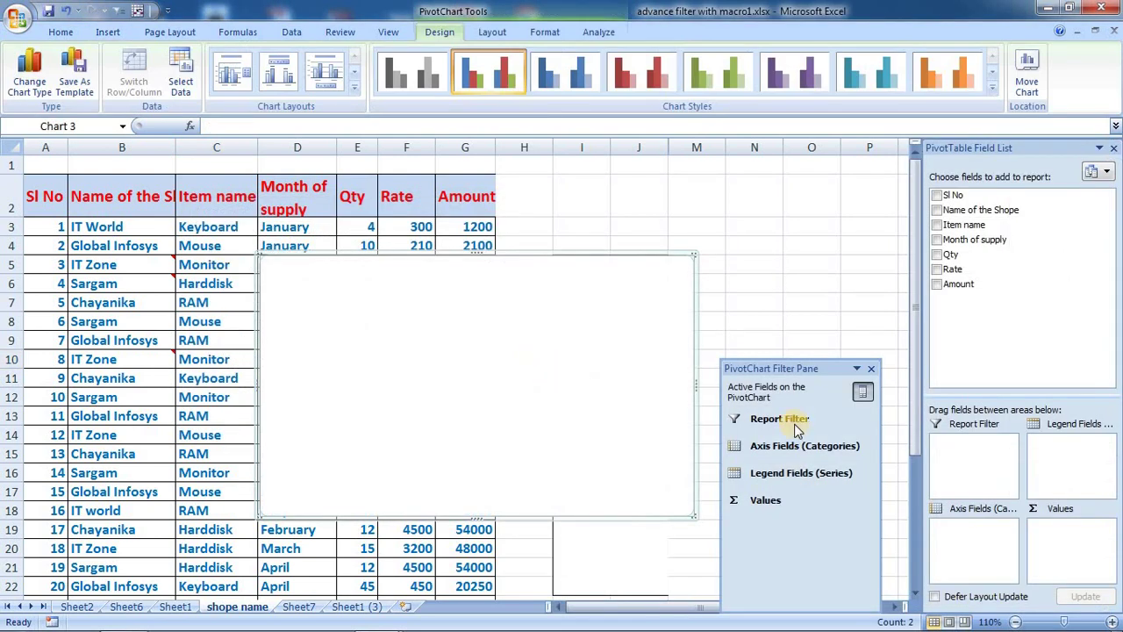
Move the empty chart up so it starts at the header row, and shift the PivotChart Filter Pane slightly.
drag(584, 258, 612, 194)
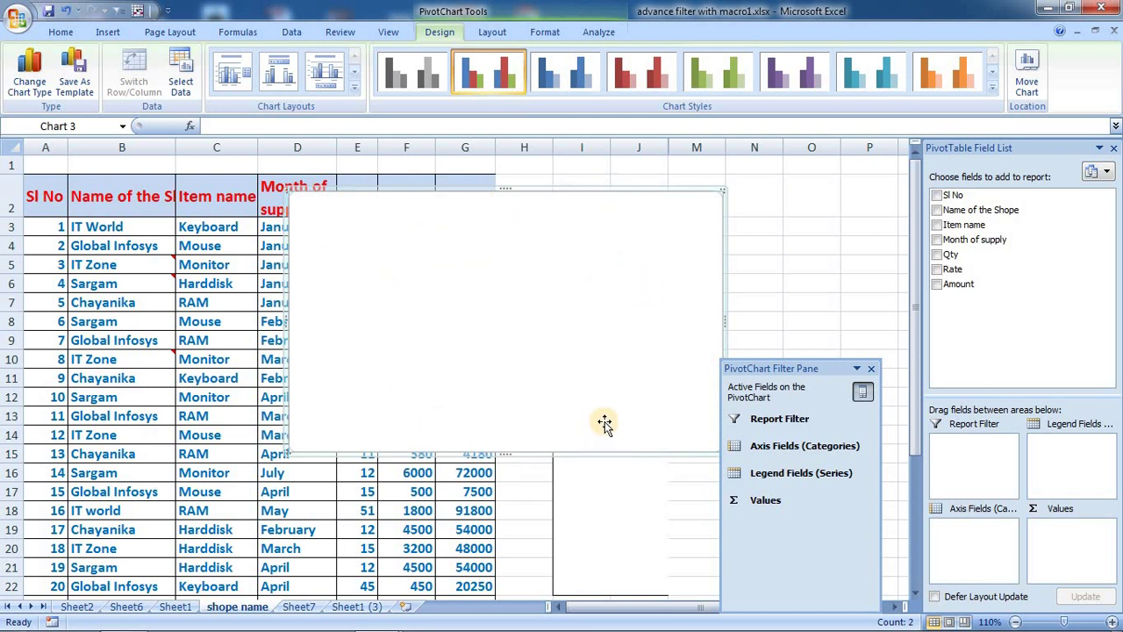
mouse_move(785, 373)
mouse_down()
mouse_move(780, 261)
mouse_move(720, 325)
mouse_move(768, 340)
mouse_move(787, 389)
mouse_move(794, 352)
mouse_move(801, 369)
mouse_up()
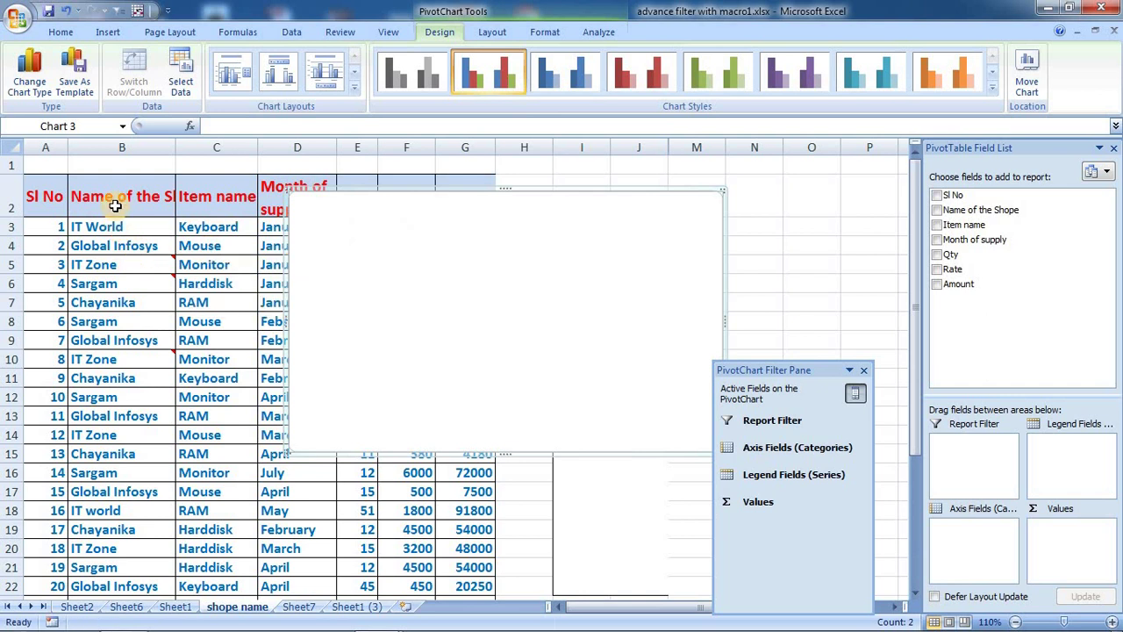
click(121, 324)
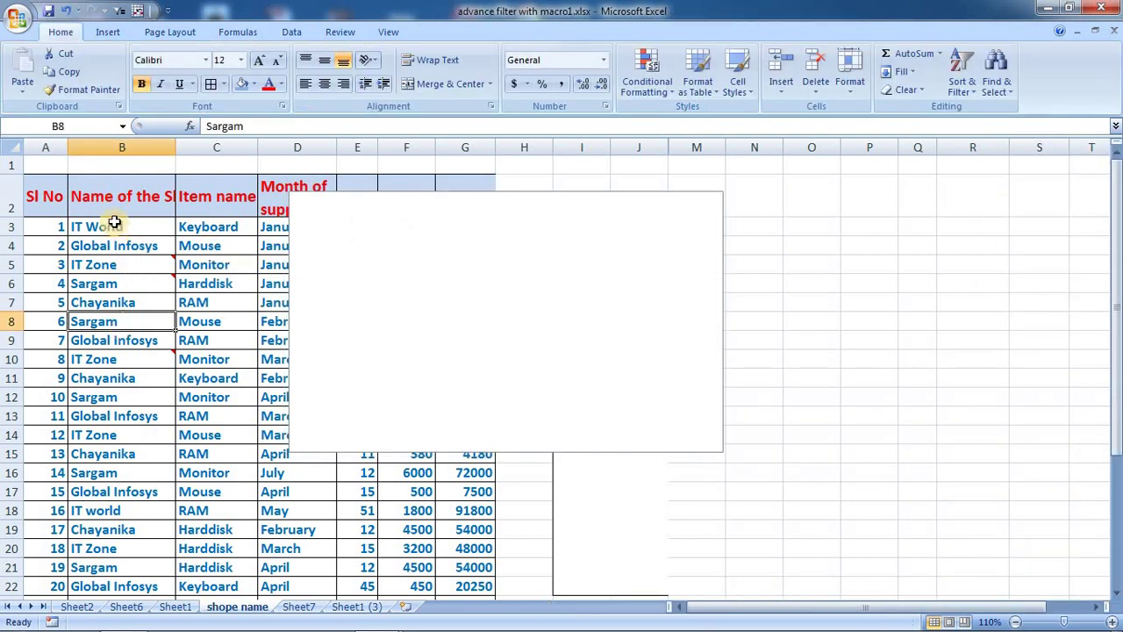
click(383, 296)
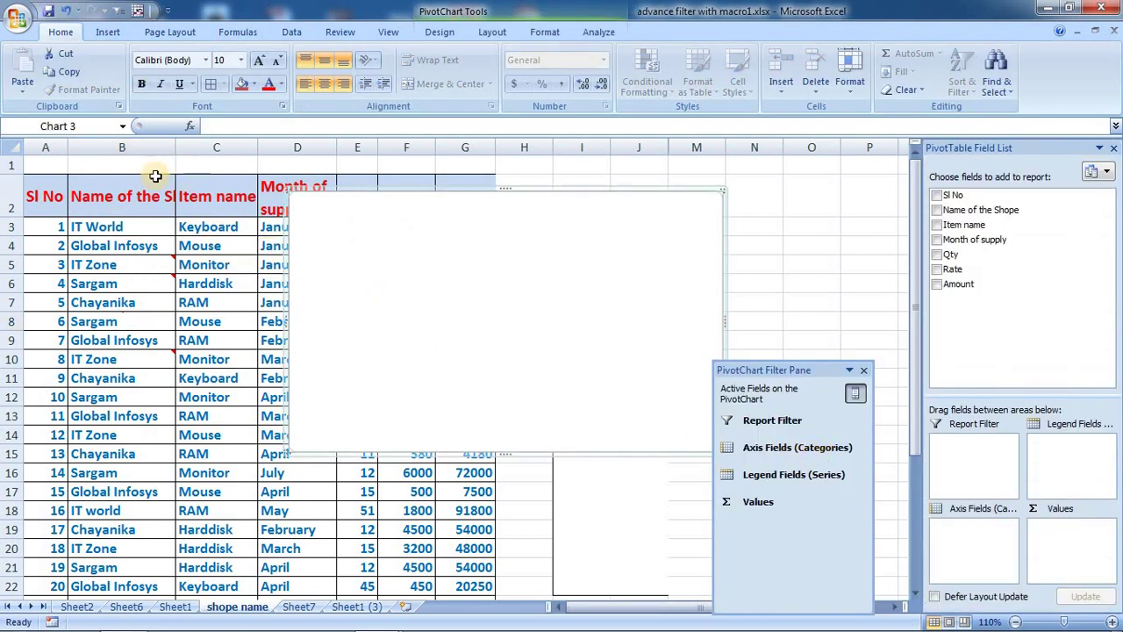
drag(106, 203, 117, 379)
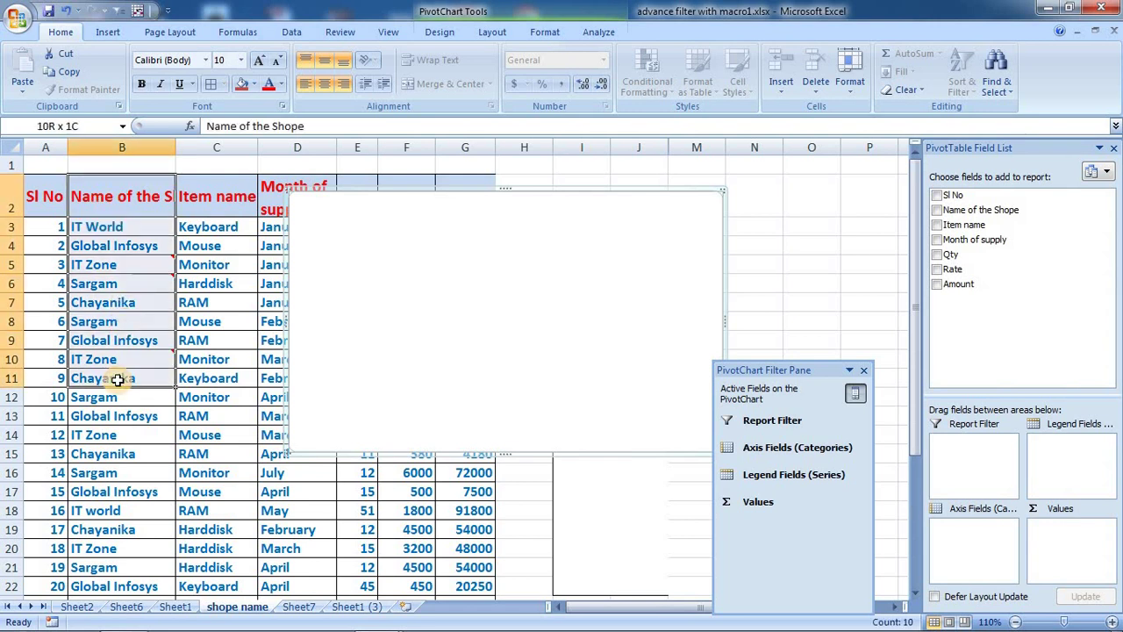
drag(120, 228, 148, 474)
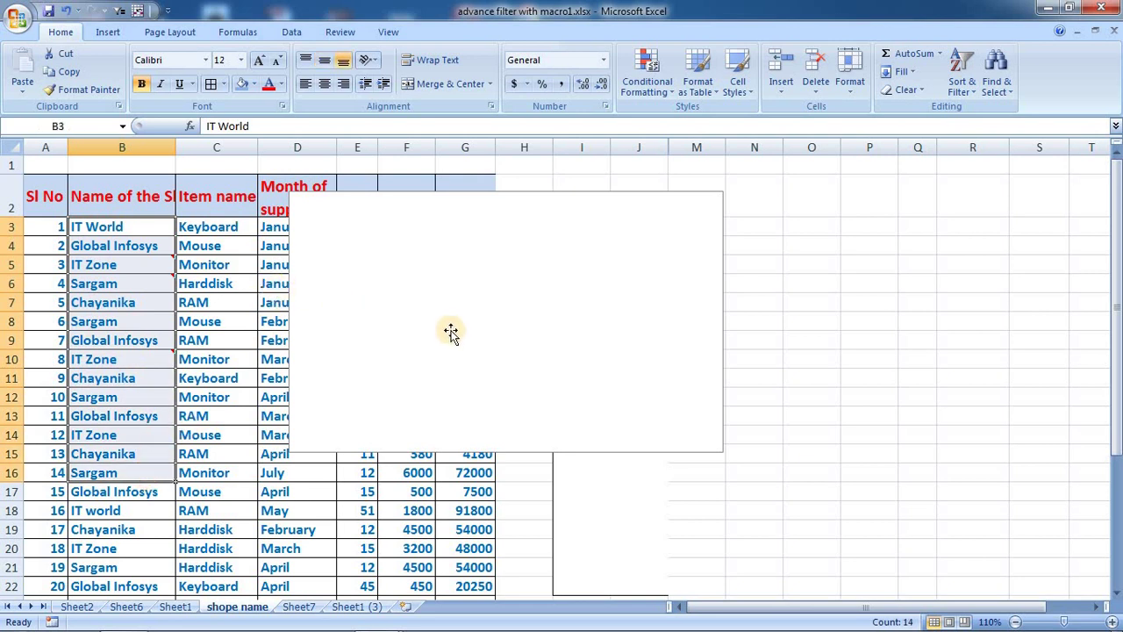
Add Name of the Shope as the chart's axis field and Amount as its summed value, and move the filter pane clear of the chart legend.
click(605, 372)
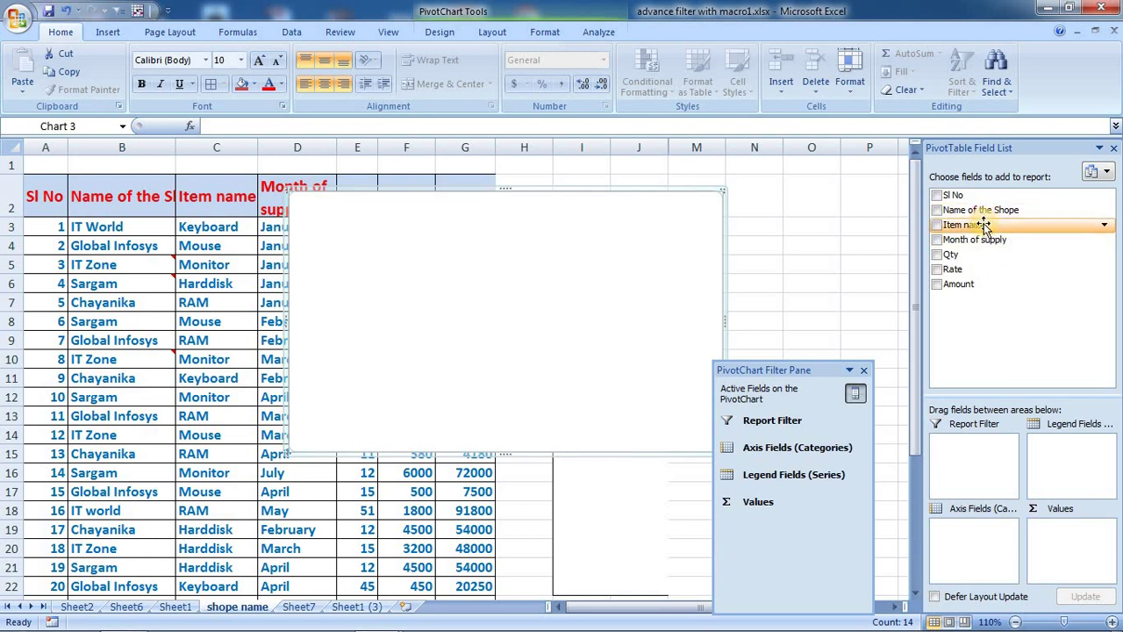
drag(980, 212, 974, 535)
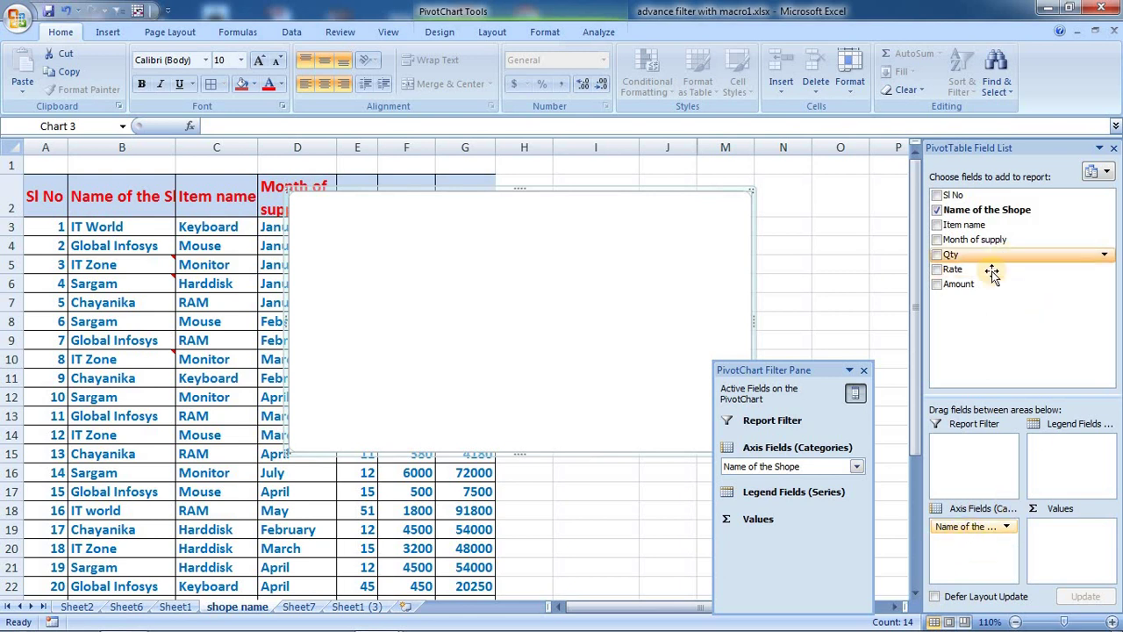
drag(972, 293, 1070, 544)
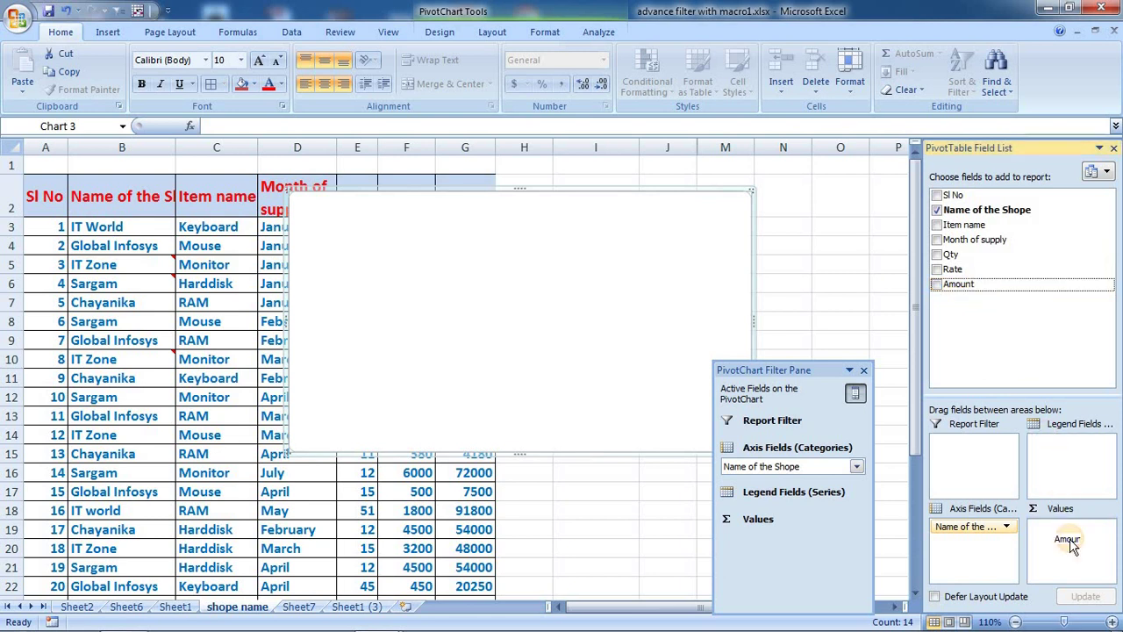
drag(1069, 538, 1069, 537)
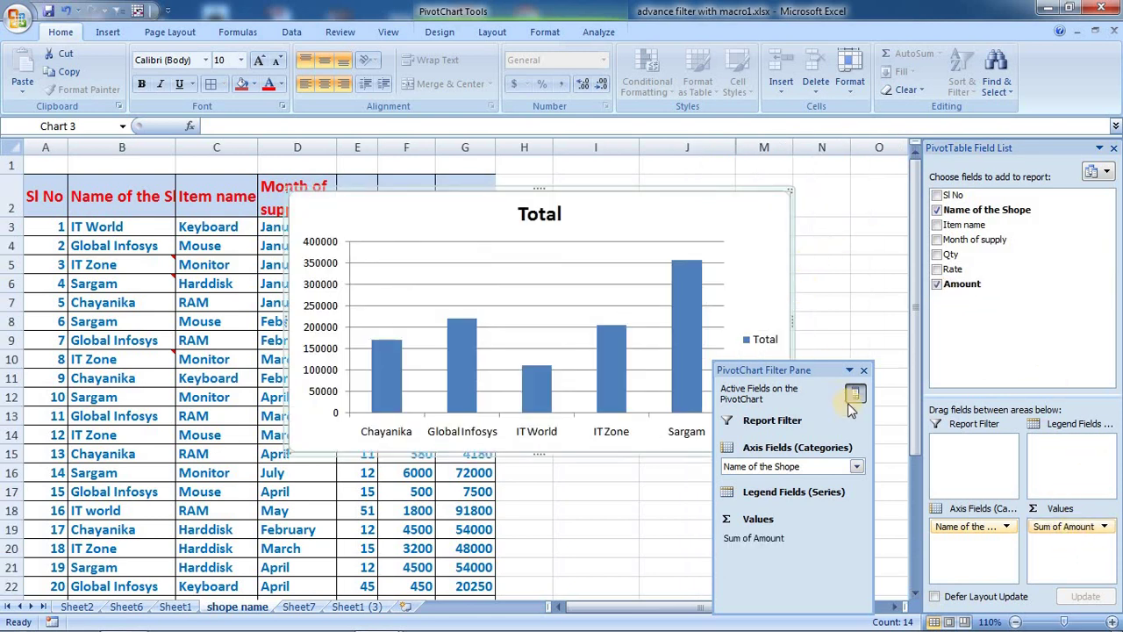
drag(826, 378, 874, 379)
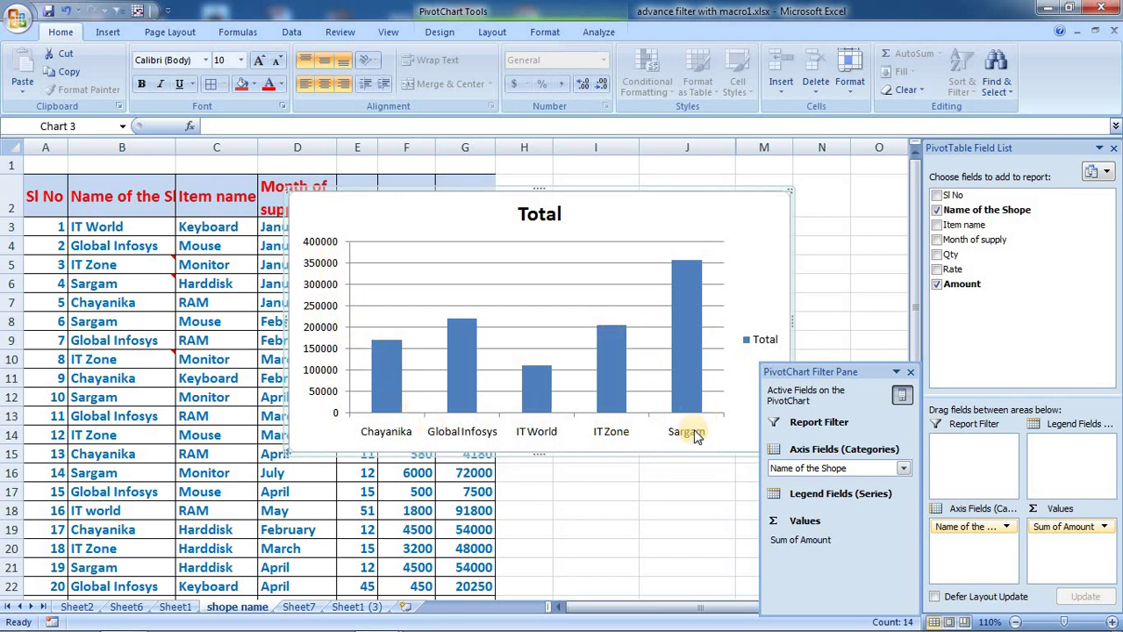
Move the filter pane up and filter the shop axis to exclude IT Zone and Sargam.
mouse_move(687, 270)
drag(867, 365, 849, 299)
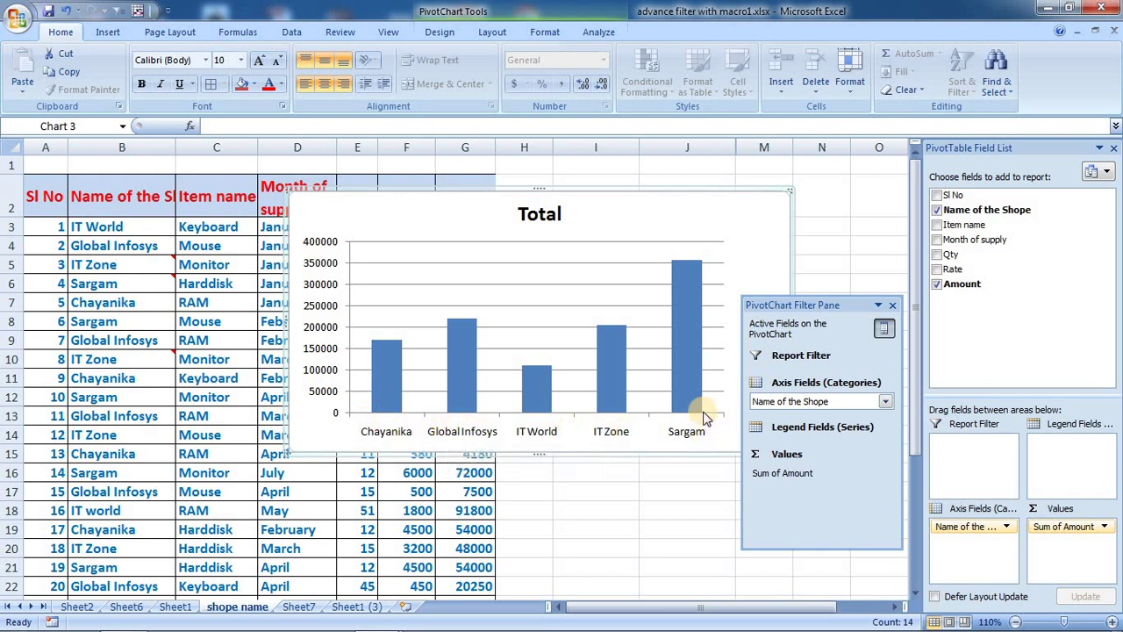
click(886, 401)
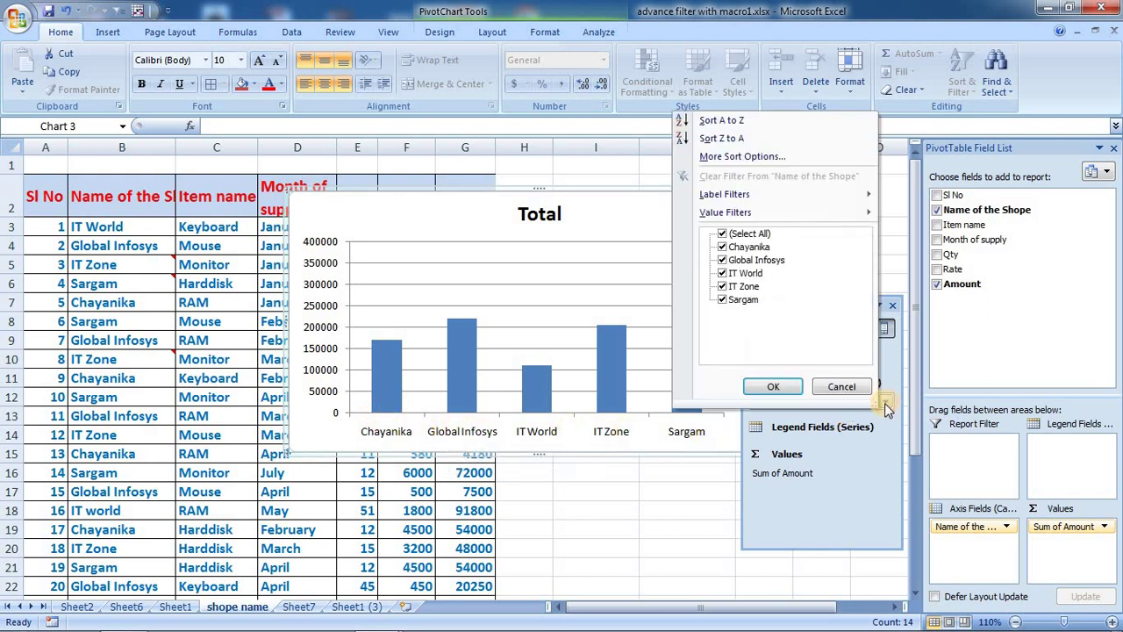
click(721, 286)
click(720, 300)
click(773, 386)
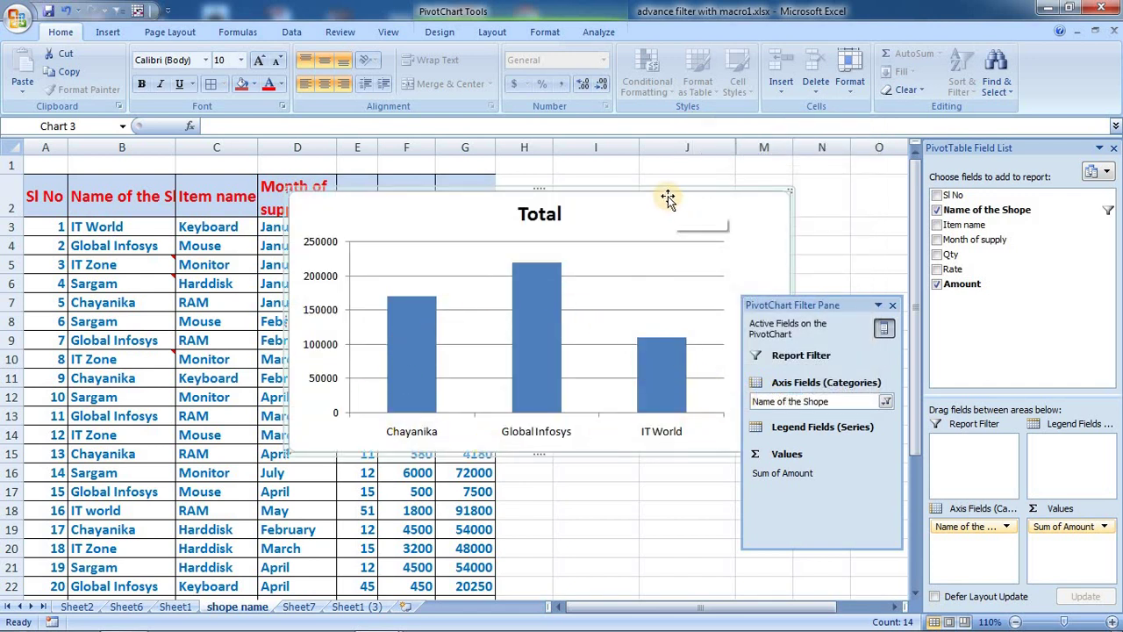
Nudge the chart up and to the left, and include IT Zone and Sargam in the shop filter again.
drag(664, 193, 641, 183)
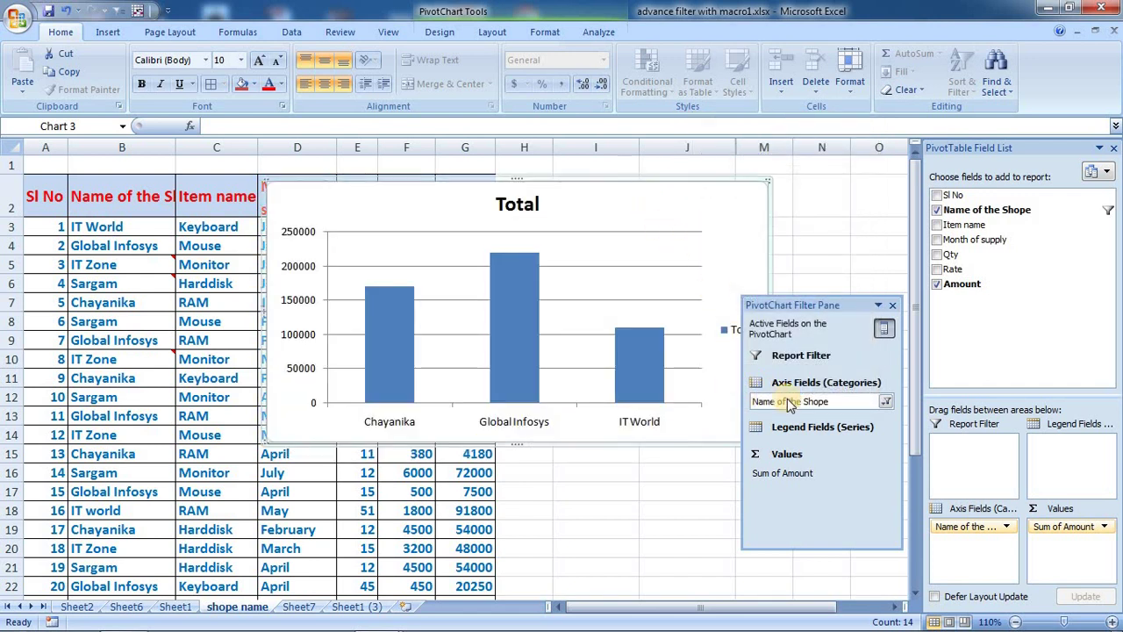
click(885, 401)
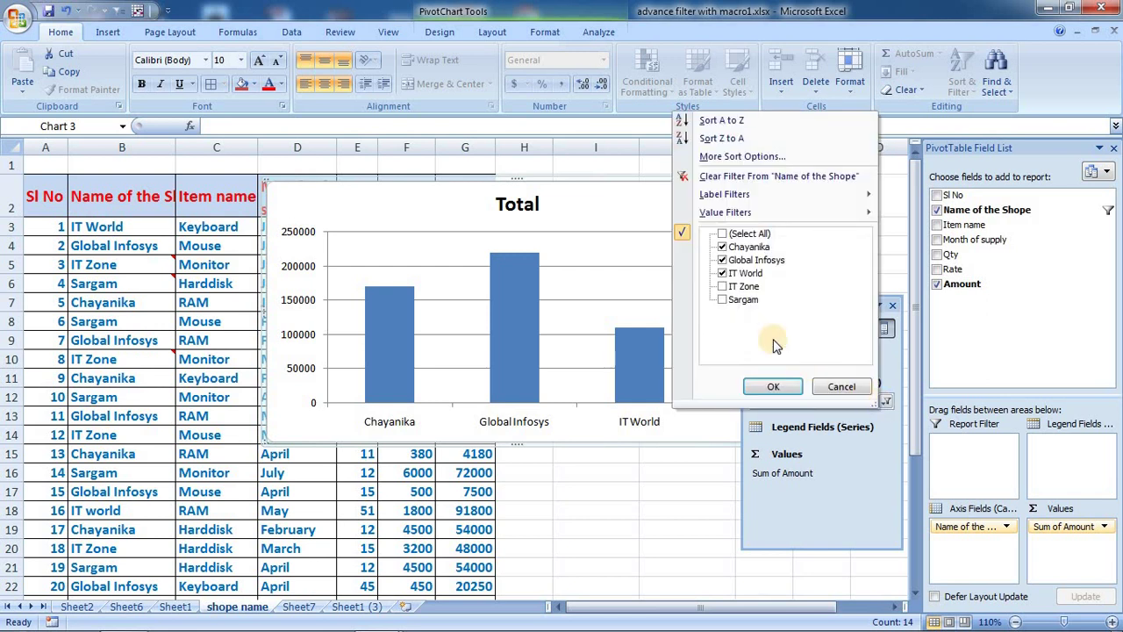
click(722, 286)
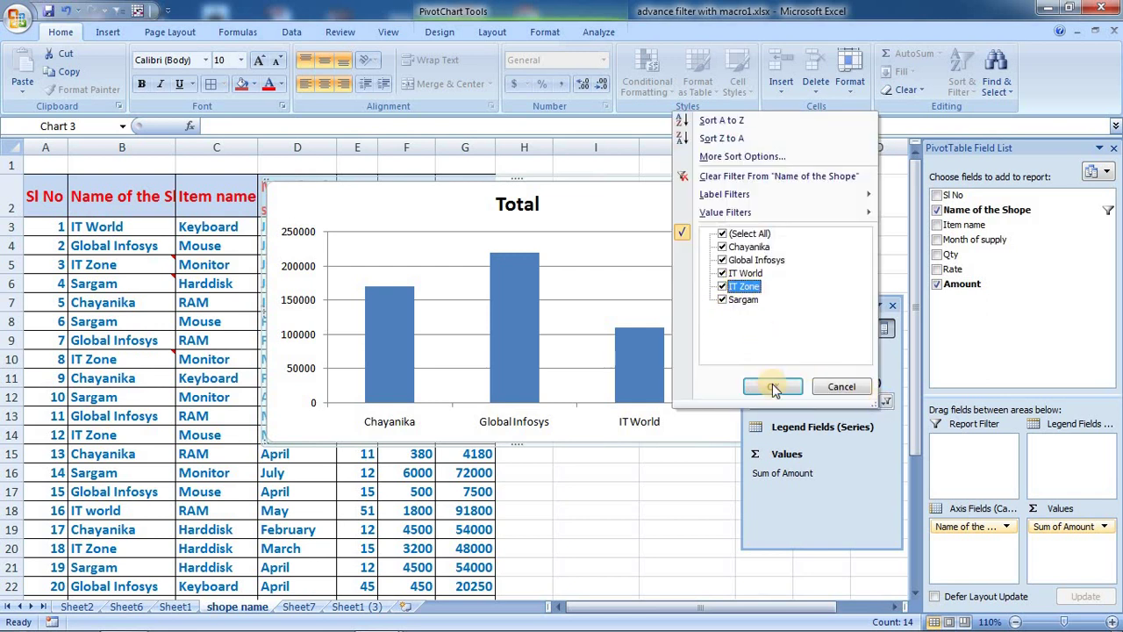
click(773, 387)
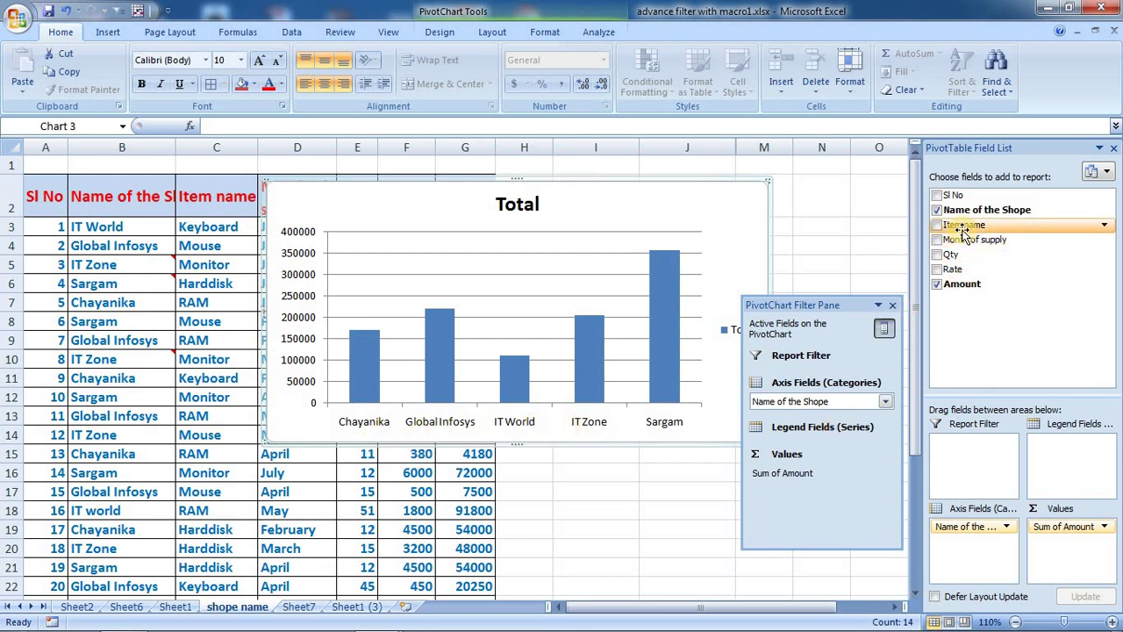
Add Item name as the chart's legend field, accept replacing the destination cells, and move the filter pane below the legend.
drag(969, 248, 1068, 472)
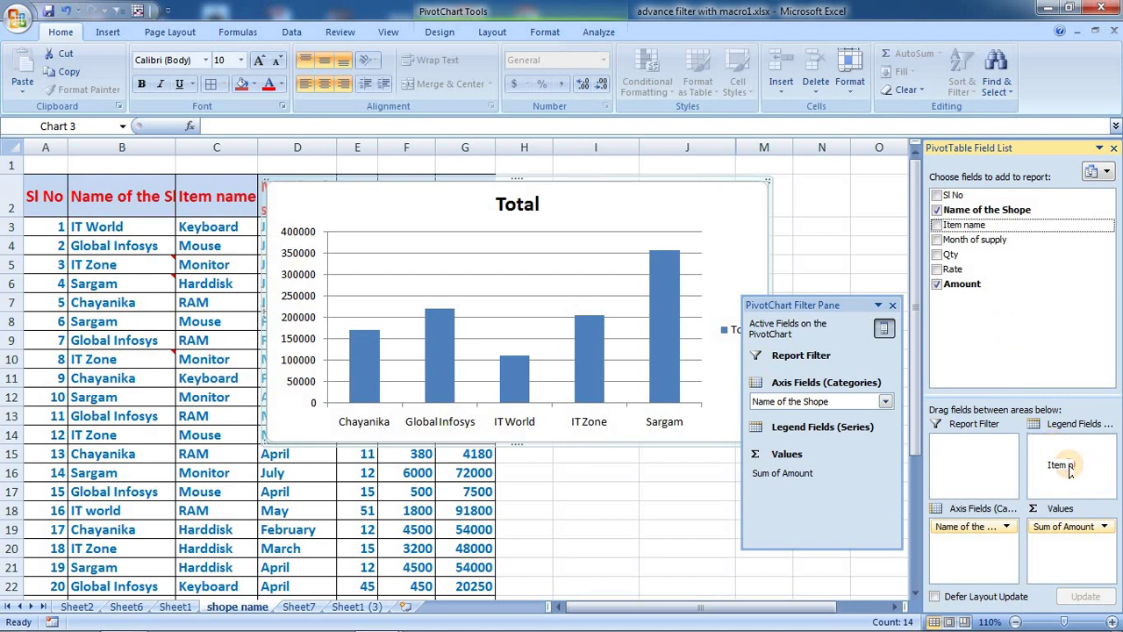
drag(1070, 472, 1069, 470)
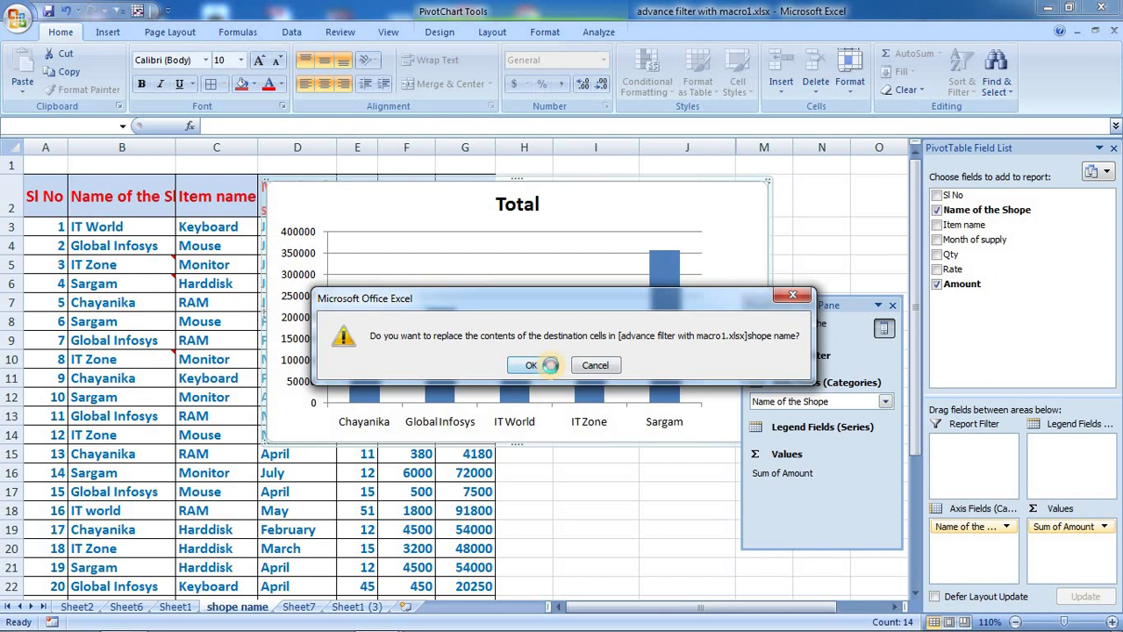
click(550, 365)
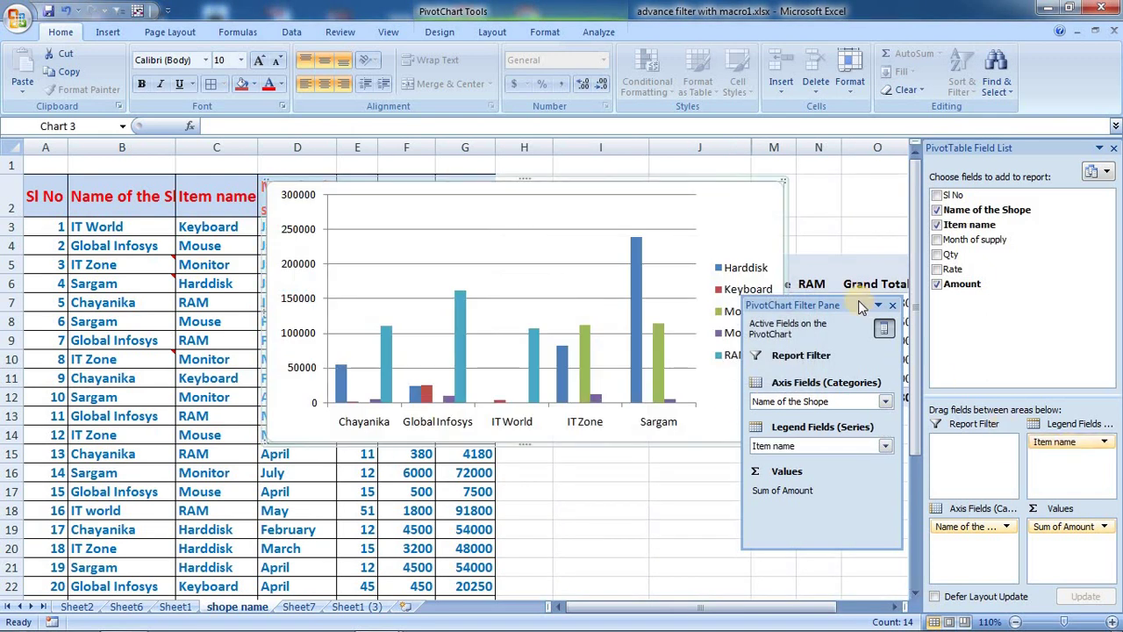
drag(858, 300, 839, 446)
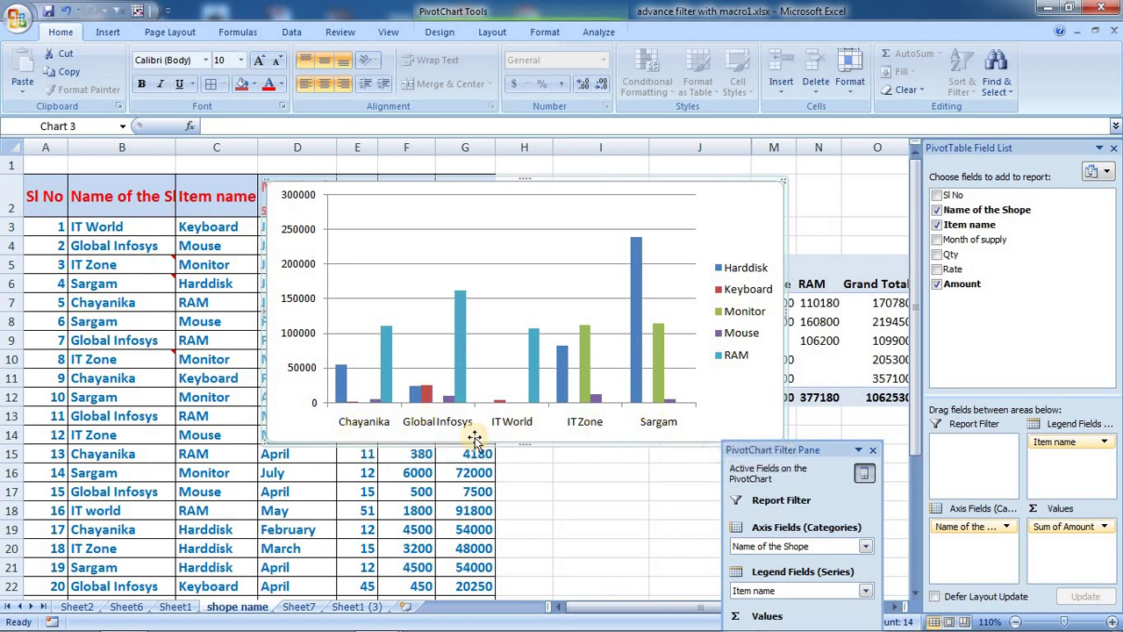
Filter the Item name series to only Monitor and Mouse, and move the filter pane off the chart to view the columns.
click(741, 275)
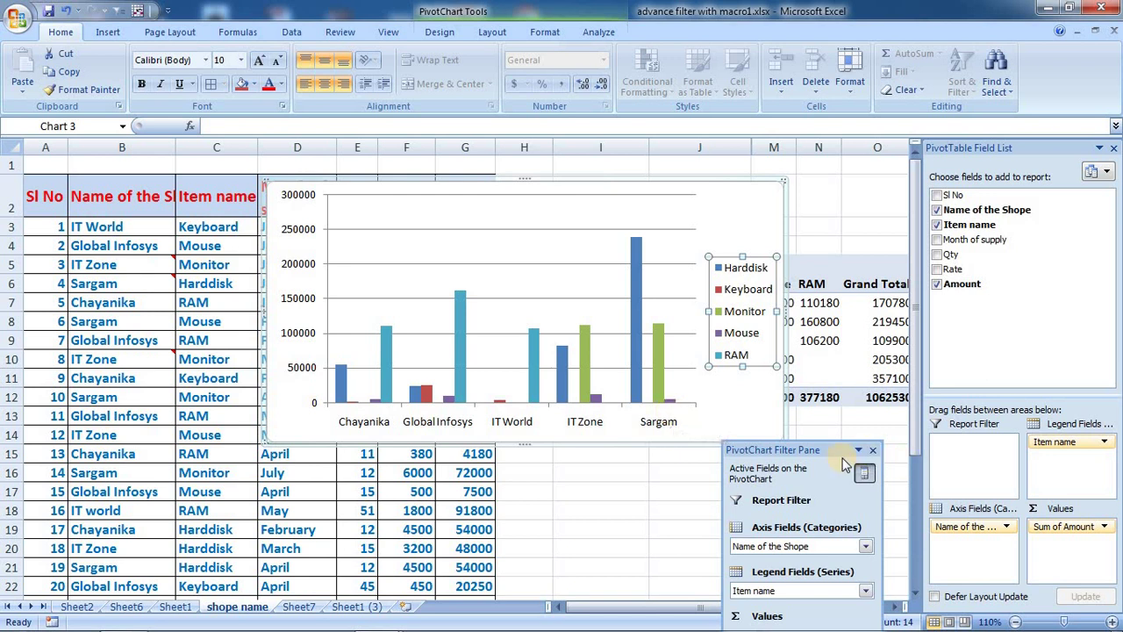
drag(840, 455, 897, 270)
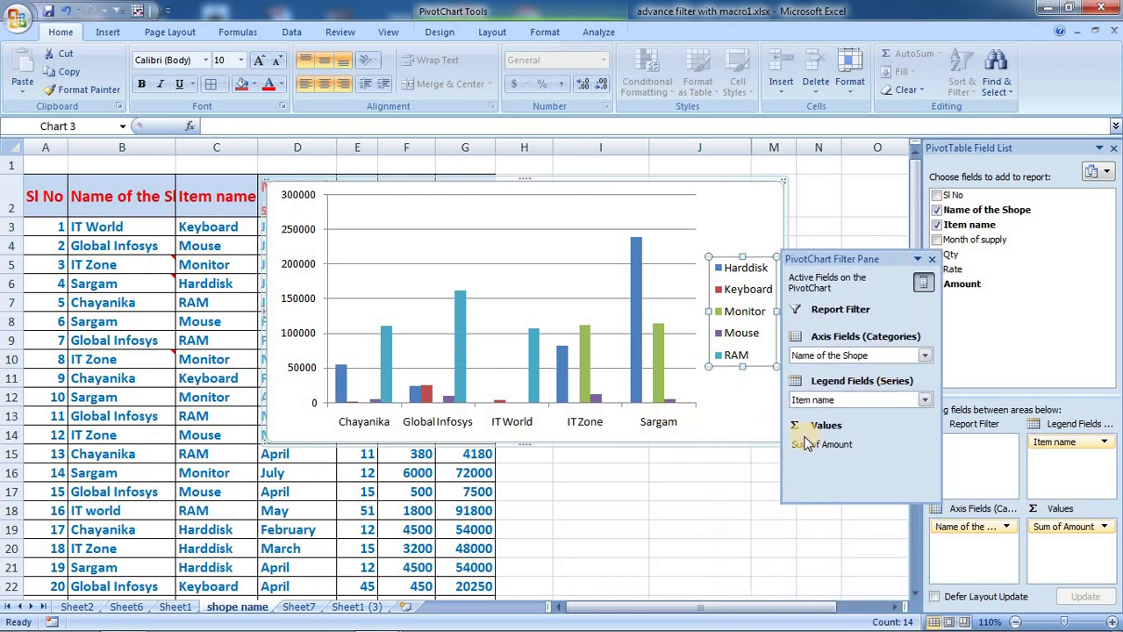
click(924, 394)
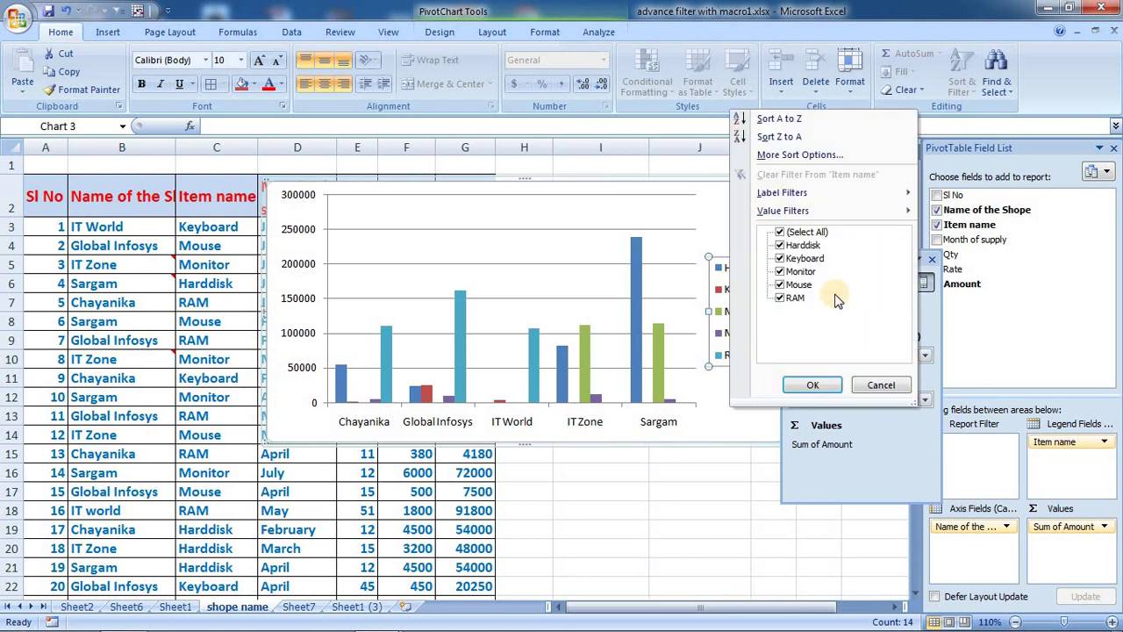
click(780, 232)
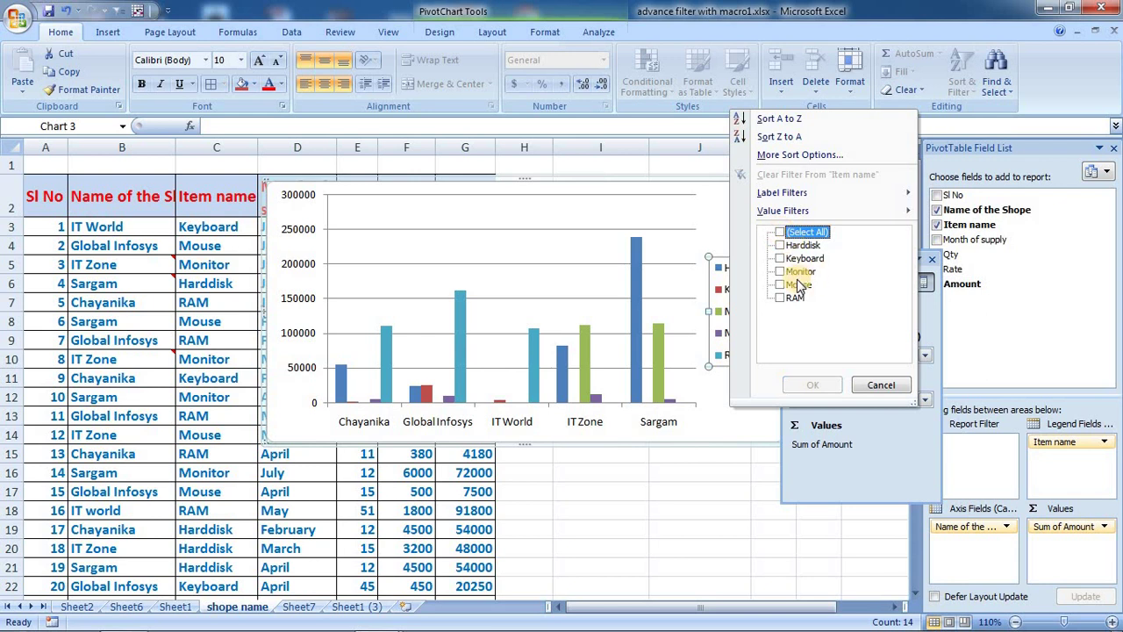
click(790, 274)
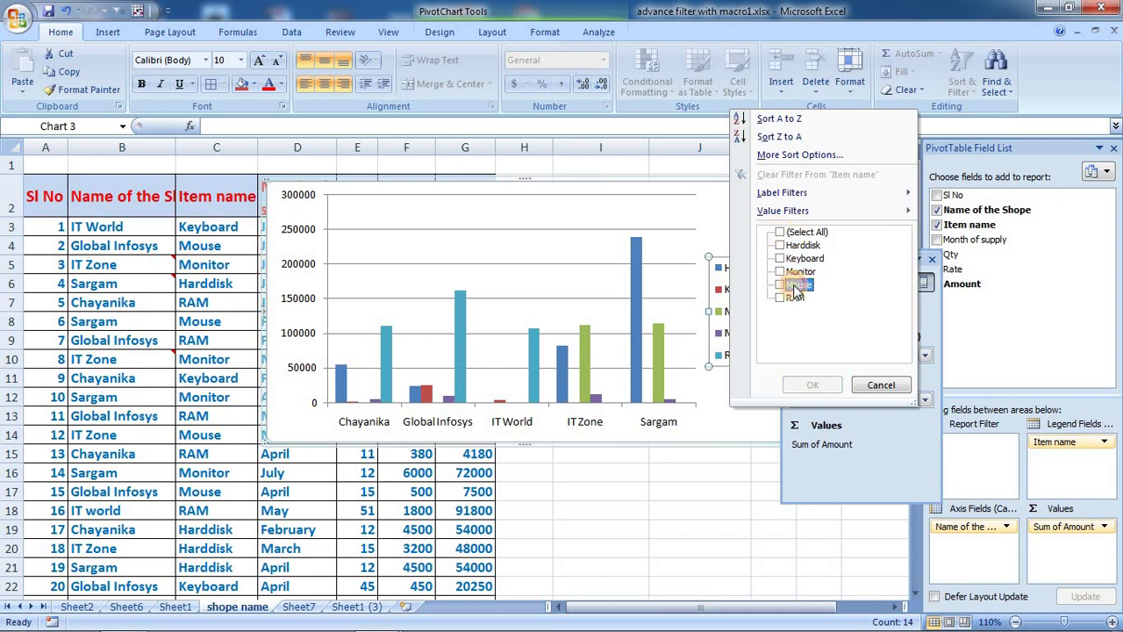
click(780, 272)
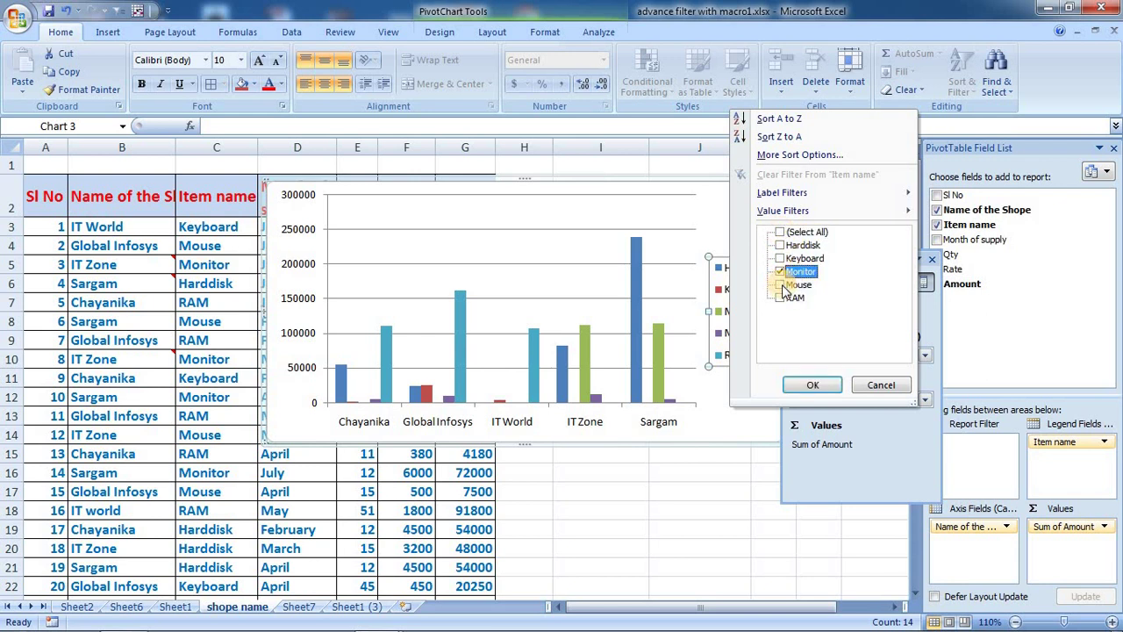
click(780, 285)
click(809, 387)
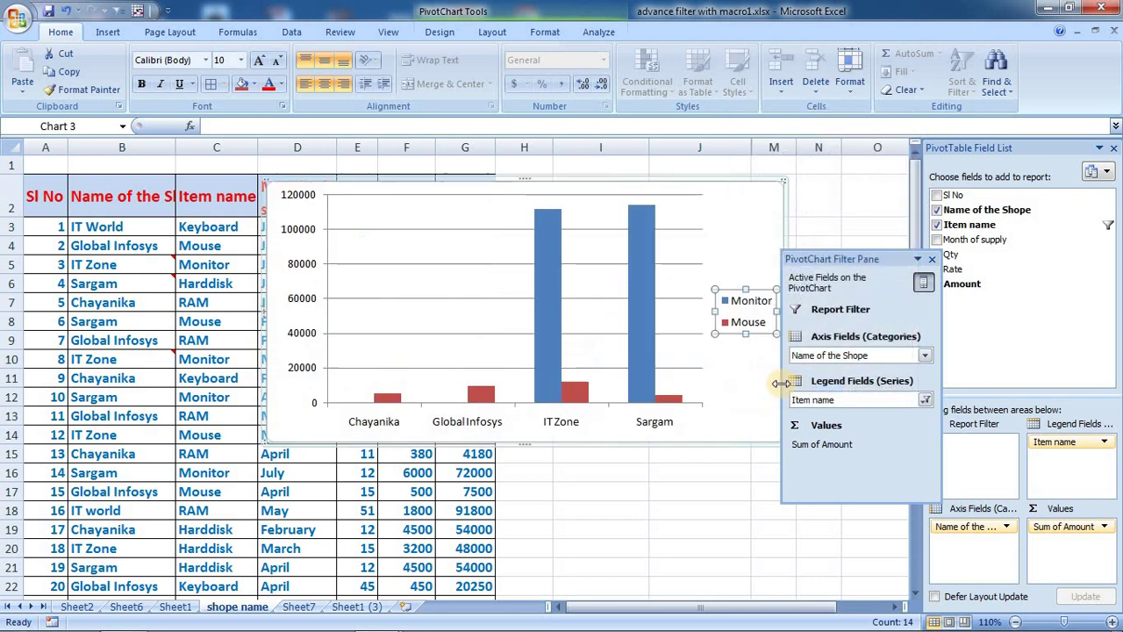
drag(885, 257, 828, 394)
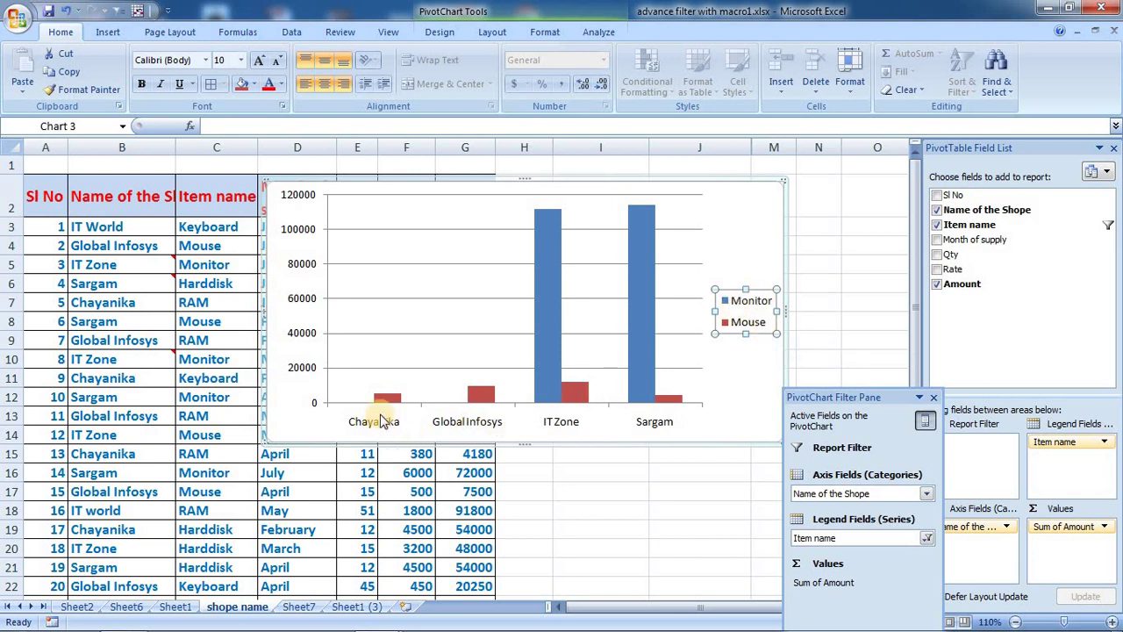
mouse_move(395, 403)
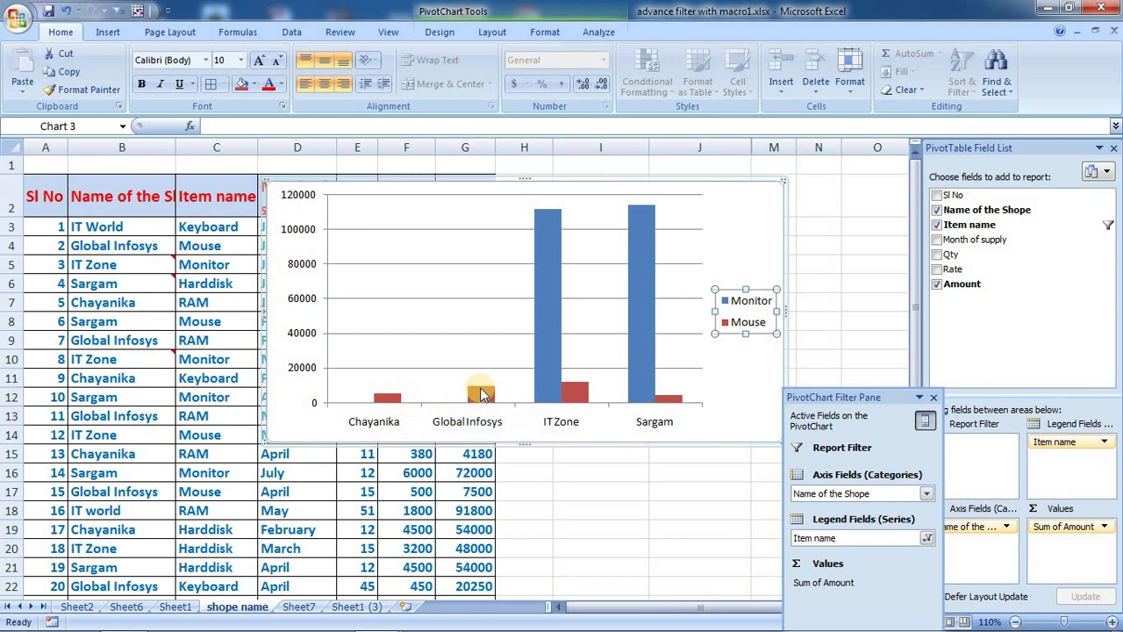
mouse_move(481, 393)
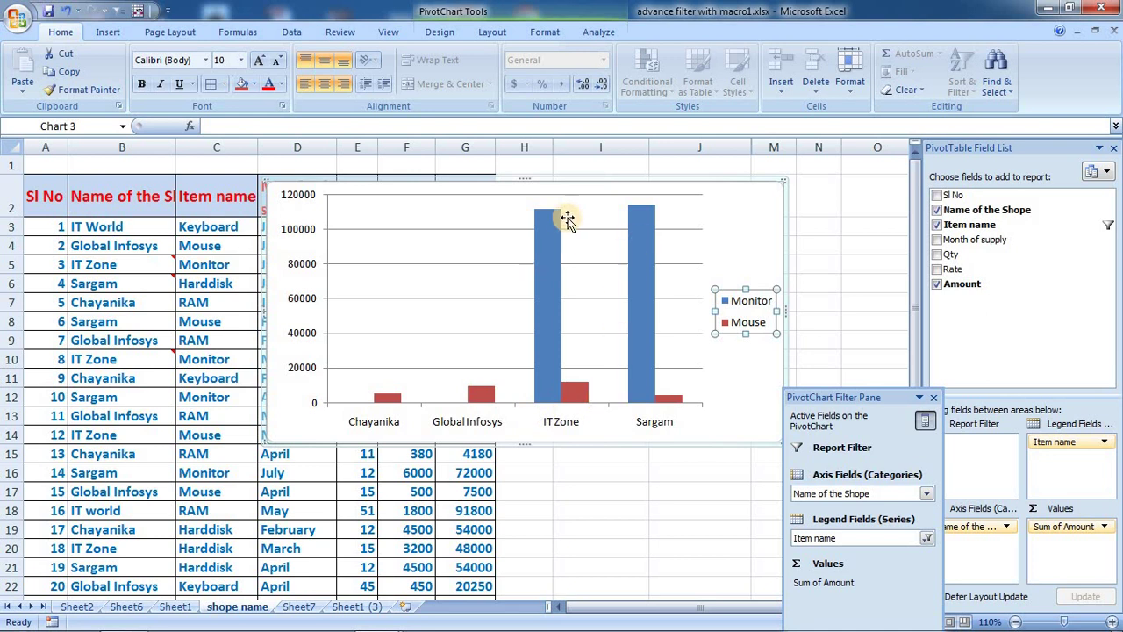
Include Harddisk, Keyboard and RAM in the Item name filter again so all items are charted.
drag(895, 403, 837, 300)
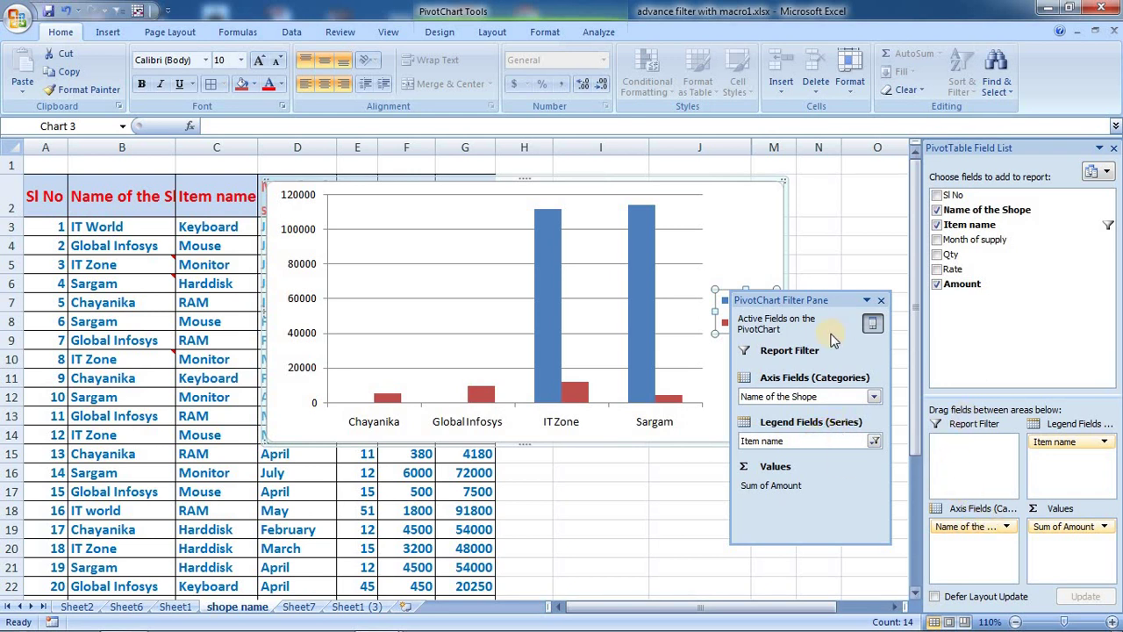
drag(842, 301, 842, 358)
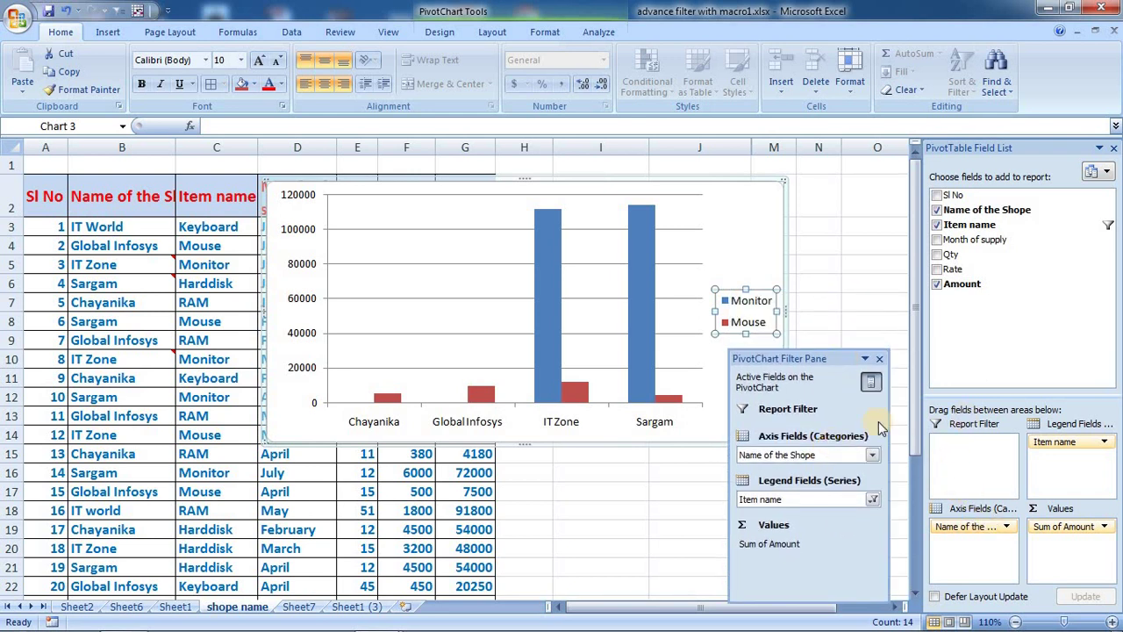
click(873, 456)
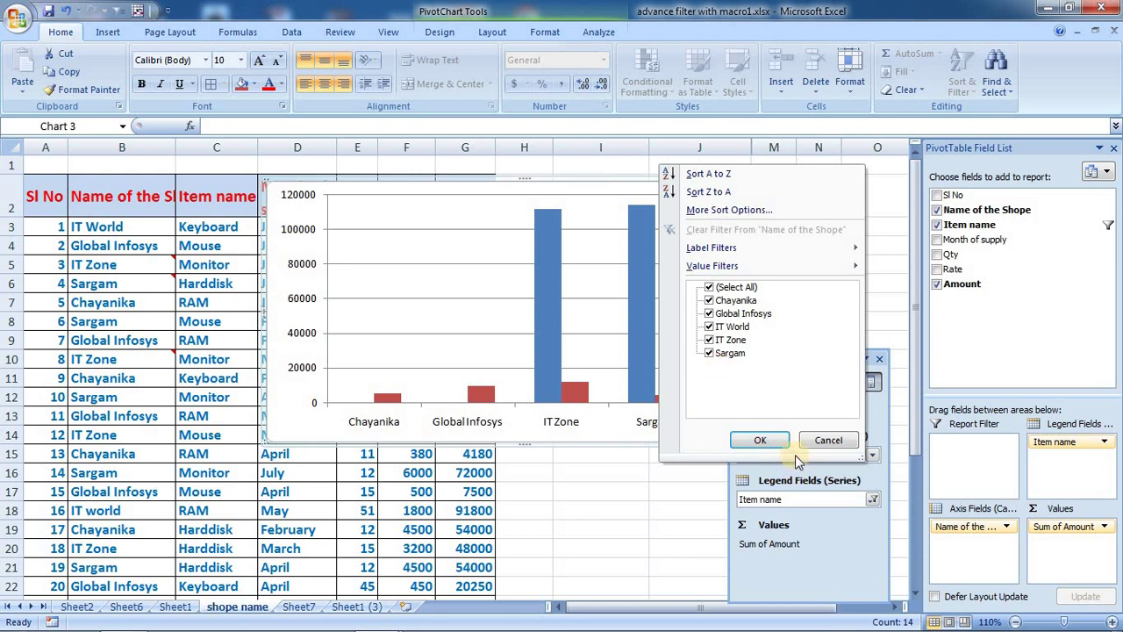
click(868, 501)
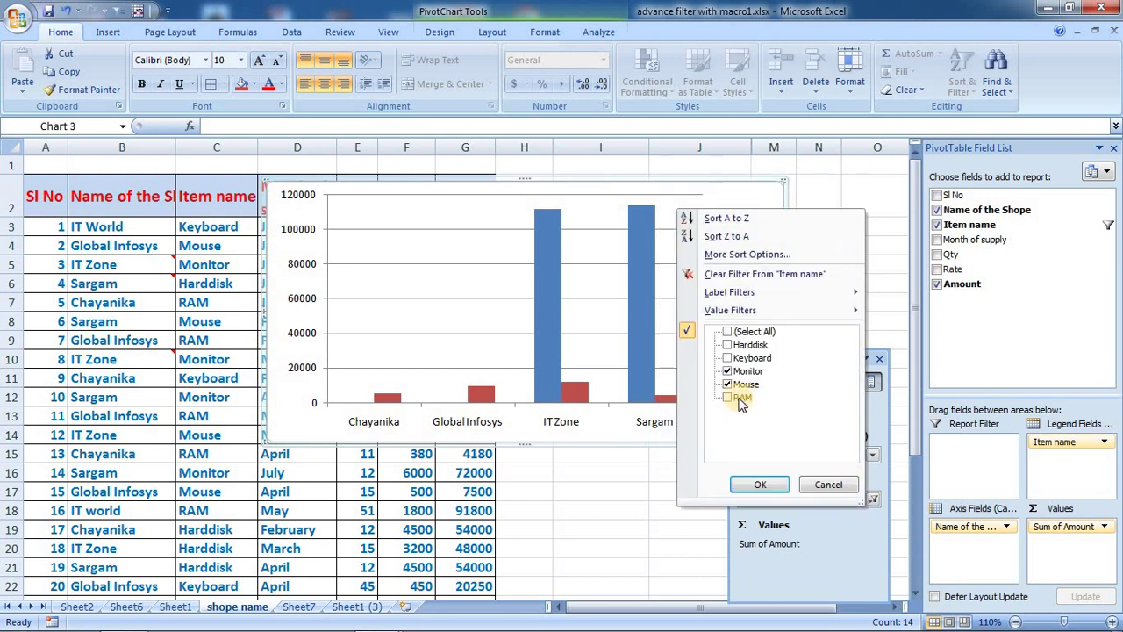
click(736, 359)
click(737, 344)
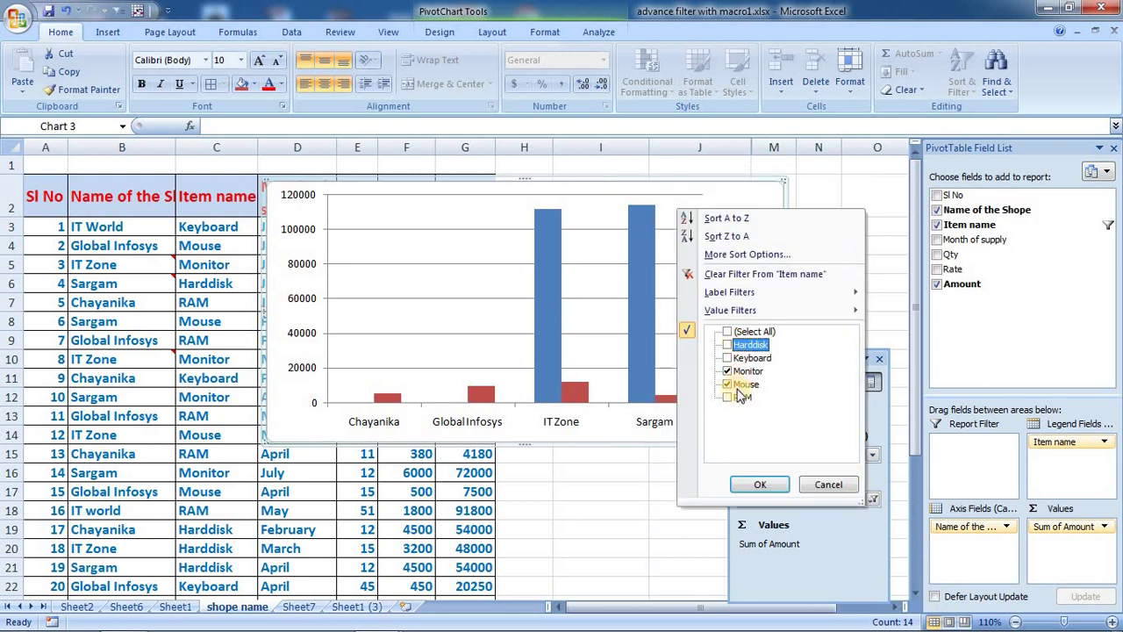
click(733, 399)
click(733, 360)
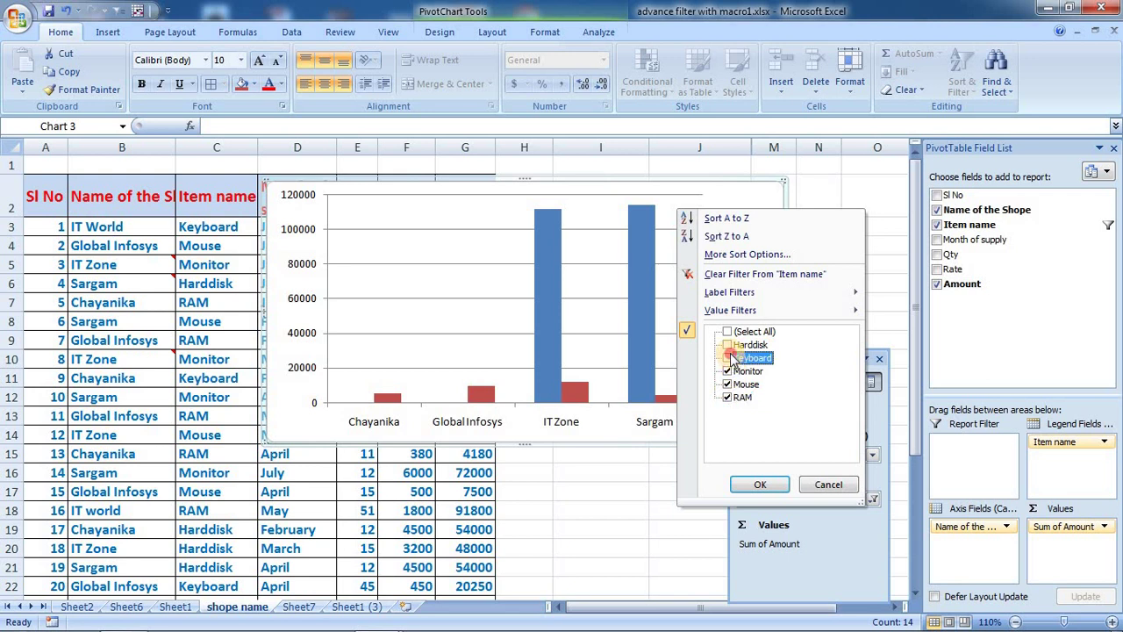
click(759, 484)
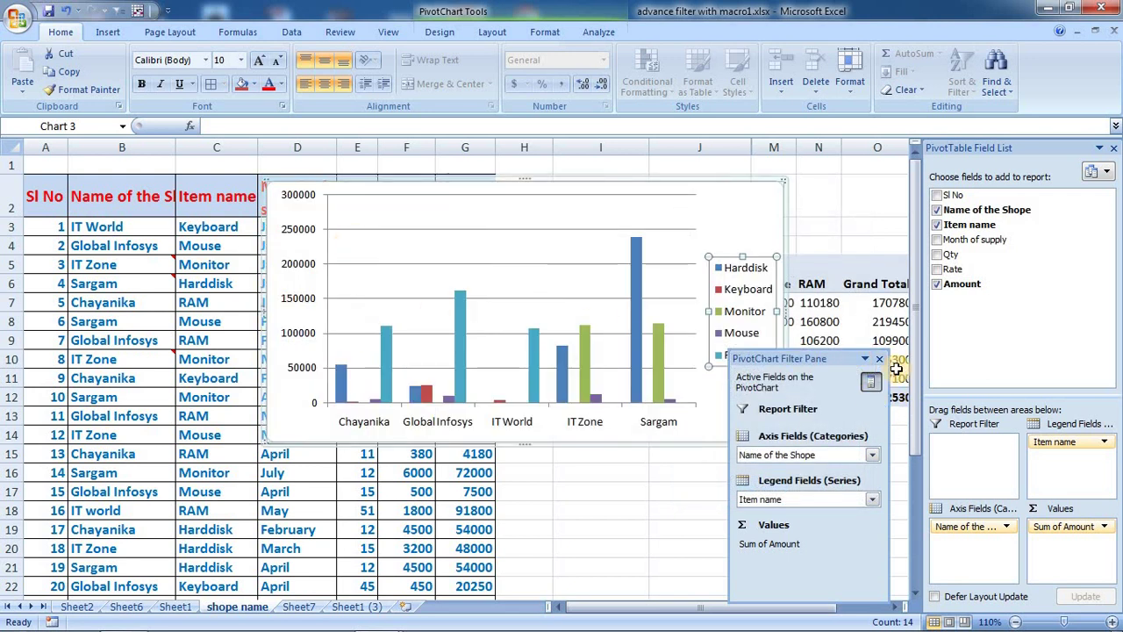
Move the PivotChart slightly up and to the left so its upper edge lies in row 1.
click(731, 197)
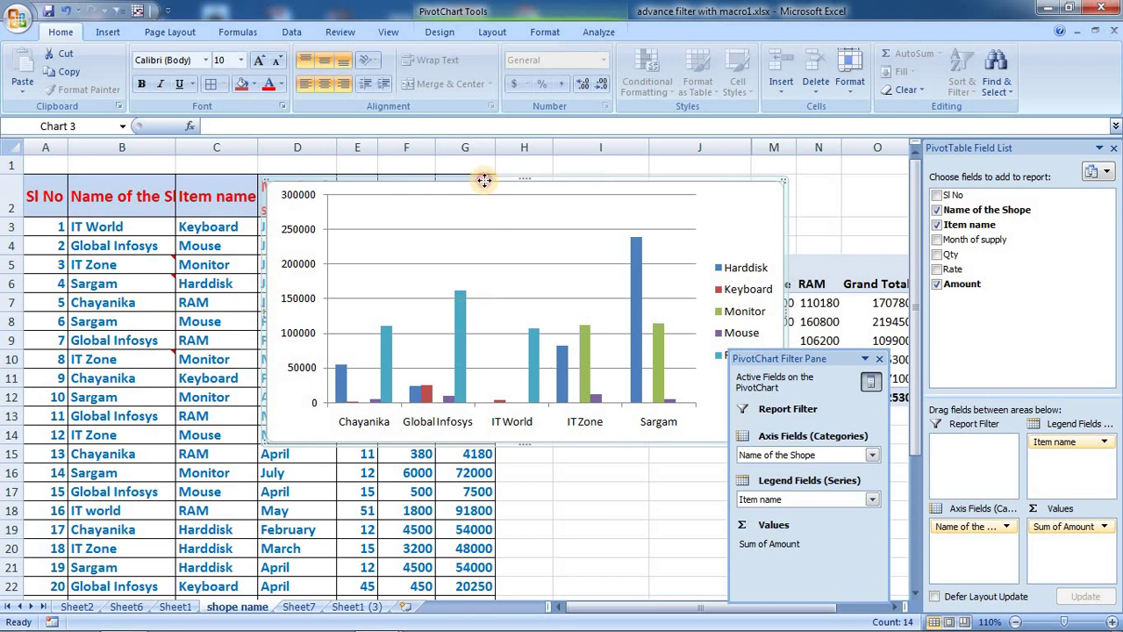
drag(484, 180, 456, 167)
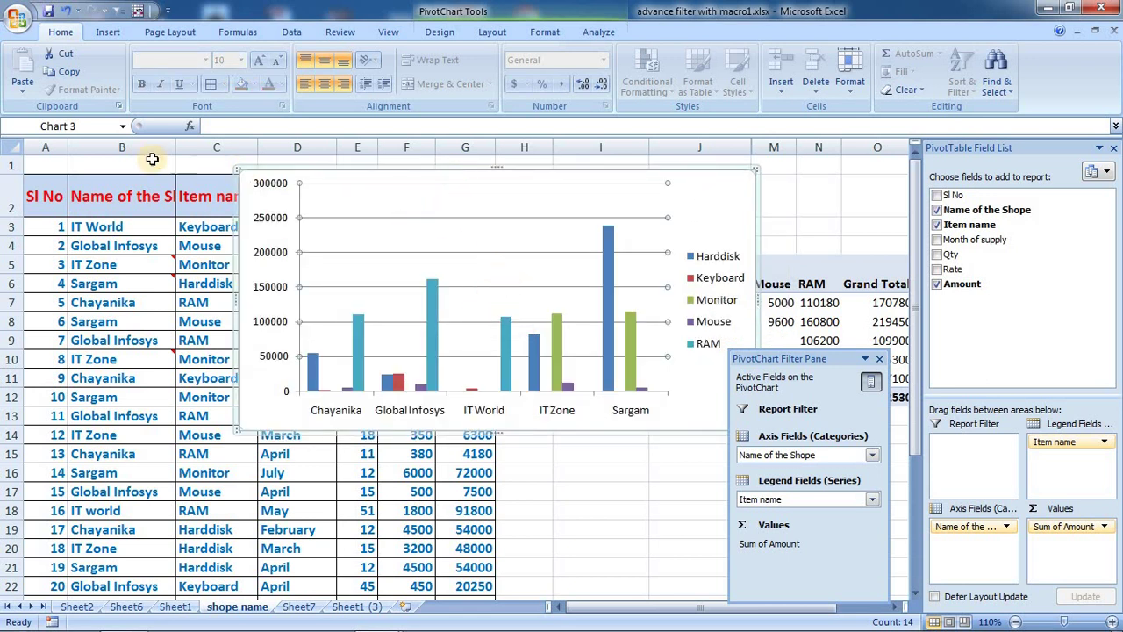
click(446, 183)
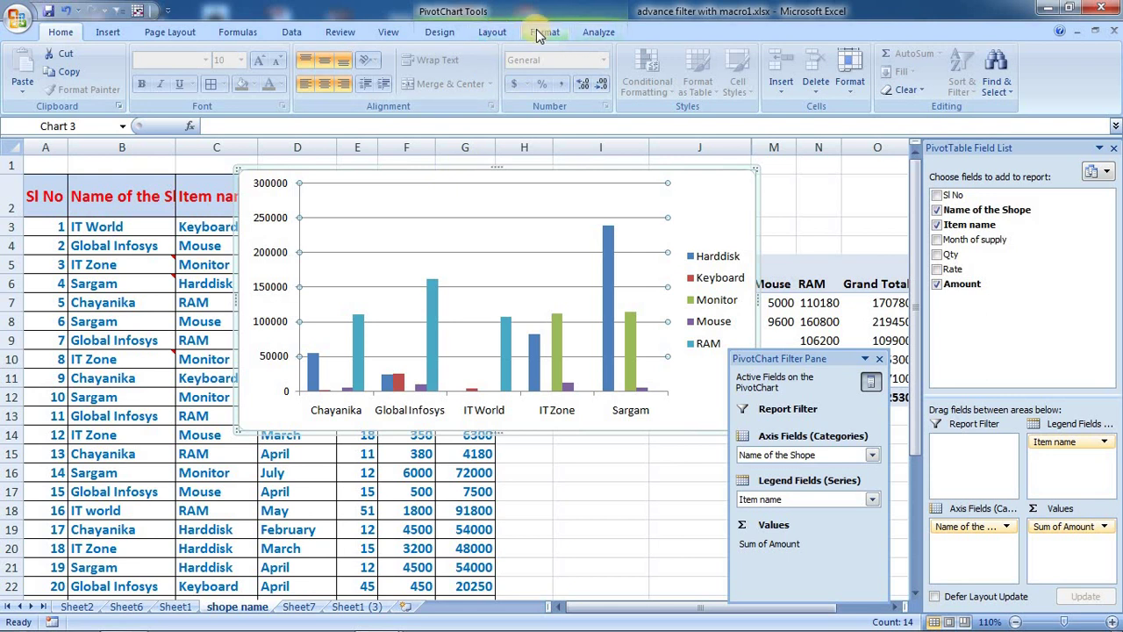
Change the PivotChart's type from Clustered Column to Stacked Column and inspect the stacked amounts for the shops.
click(599, 31)
click(440, 32)
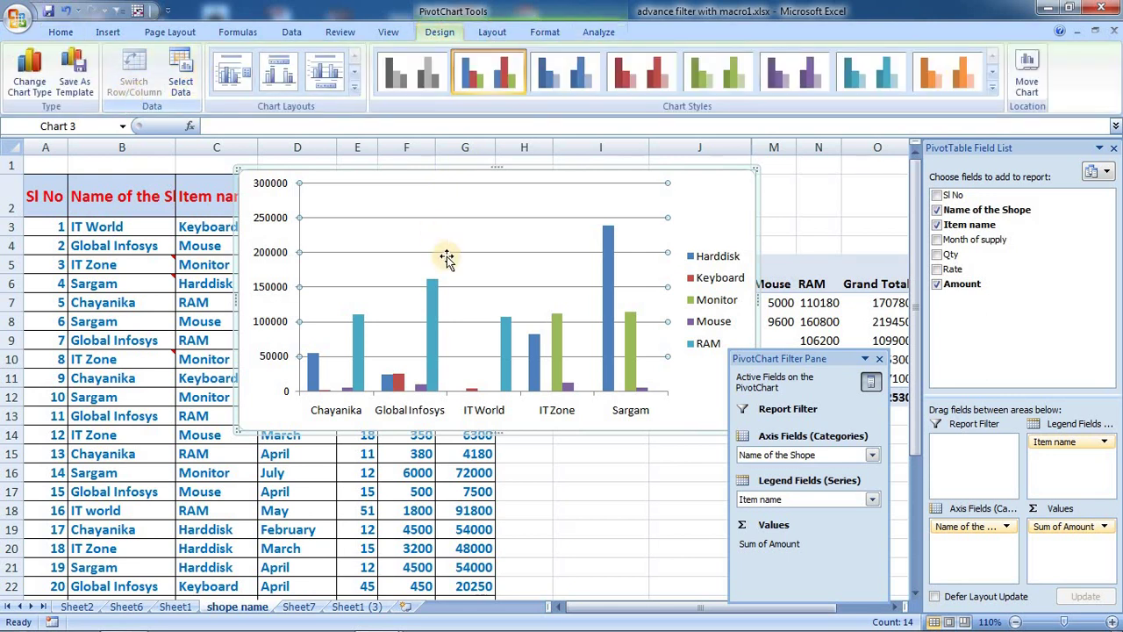
click(527, 233)
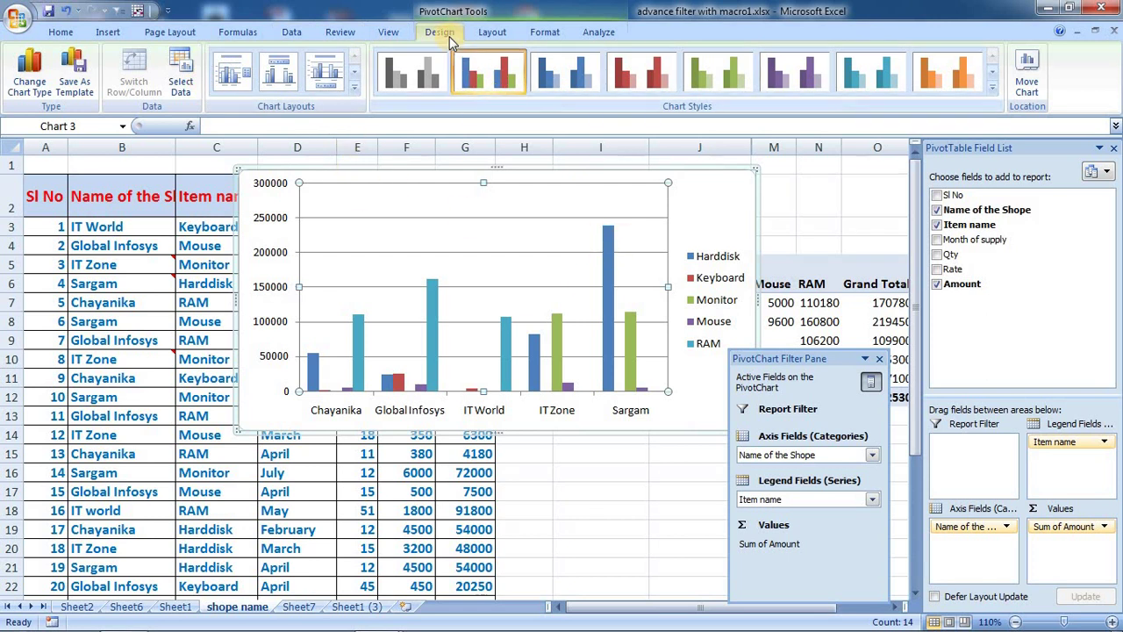
click(30, 75)
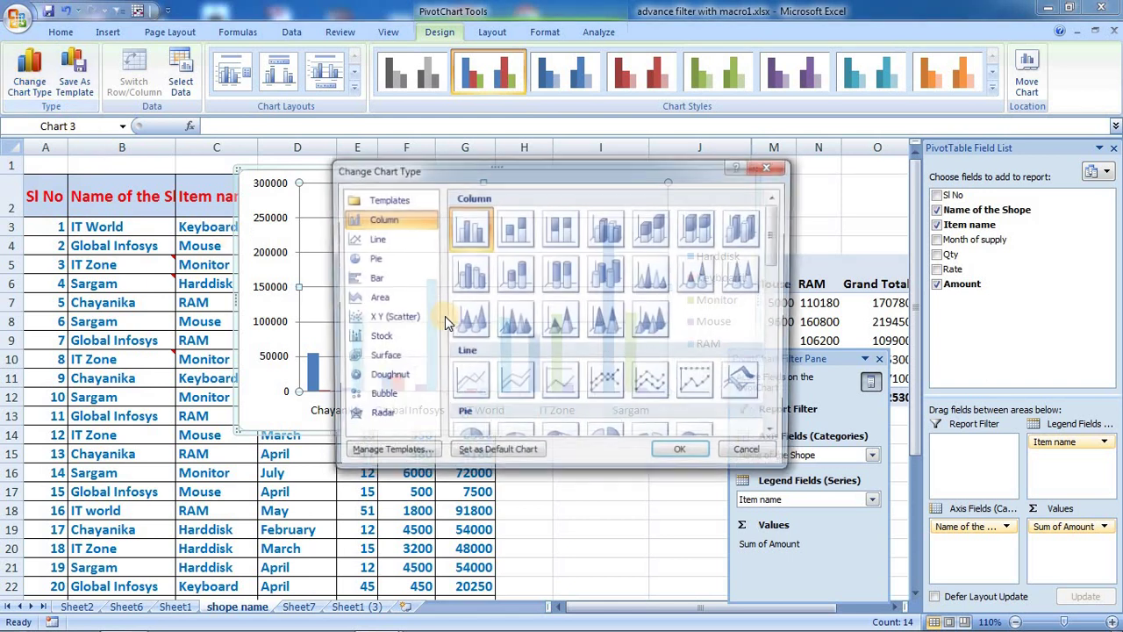
drag(646, 176, 928, 140)
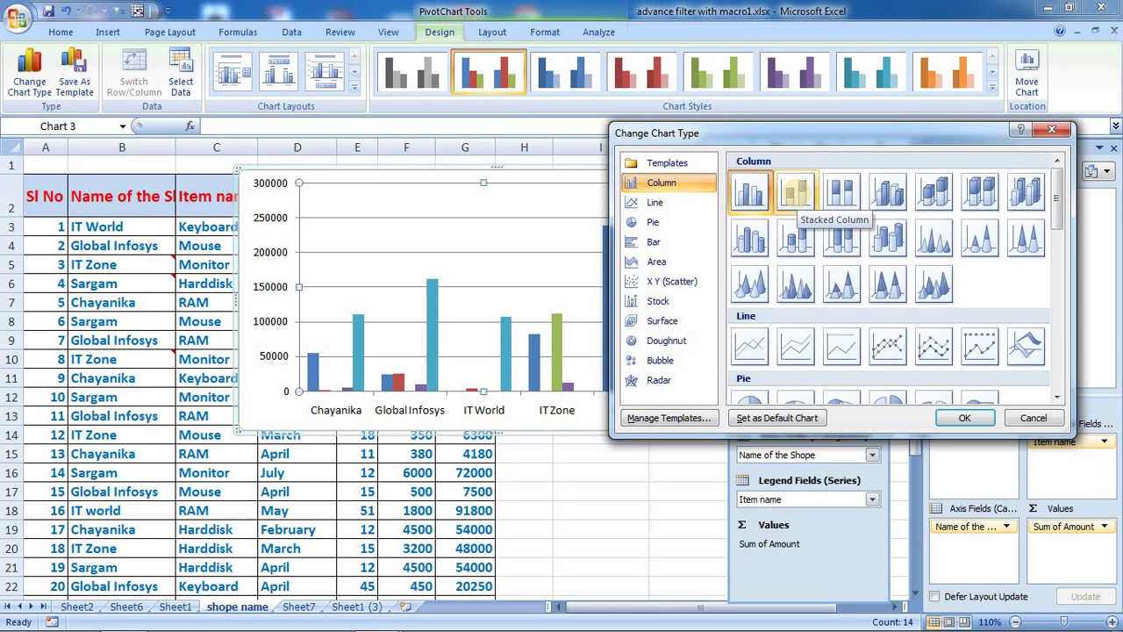
click(796, 193)
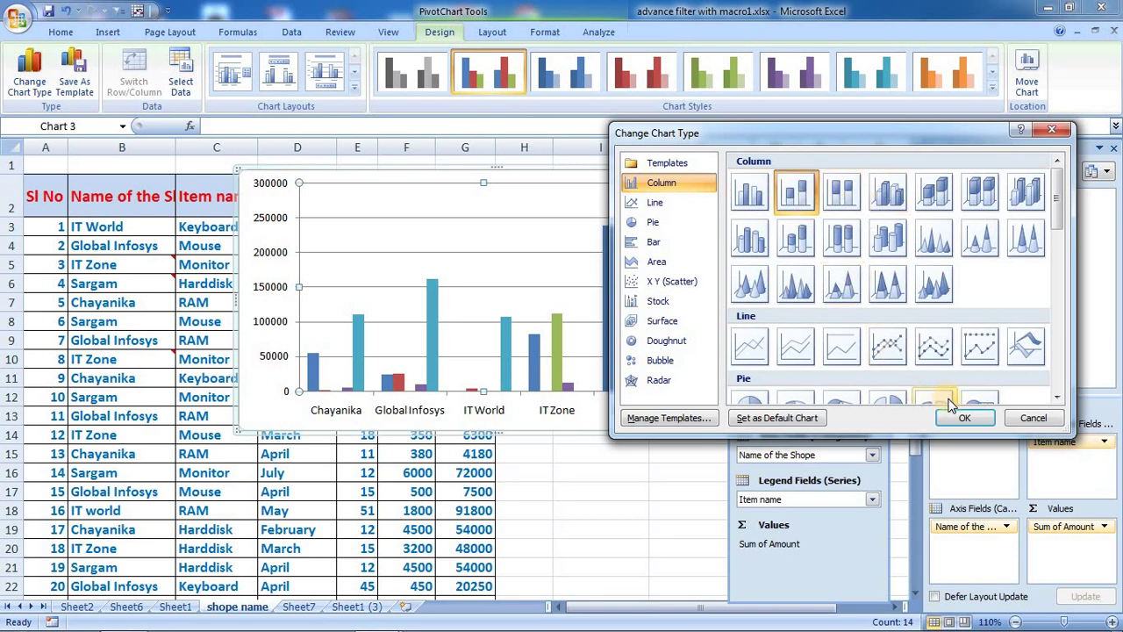
click(963, 417)
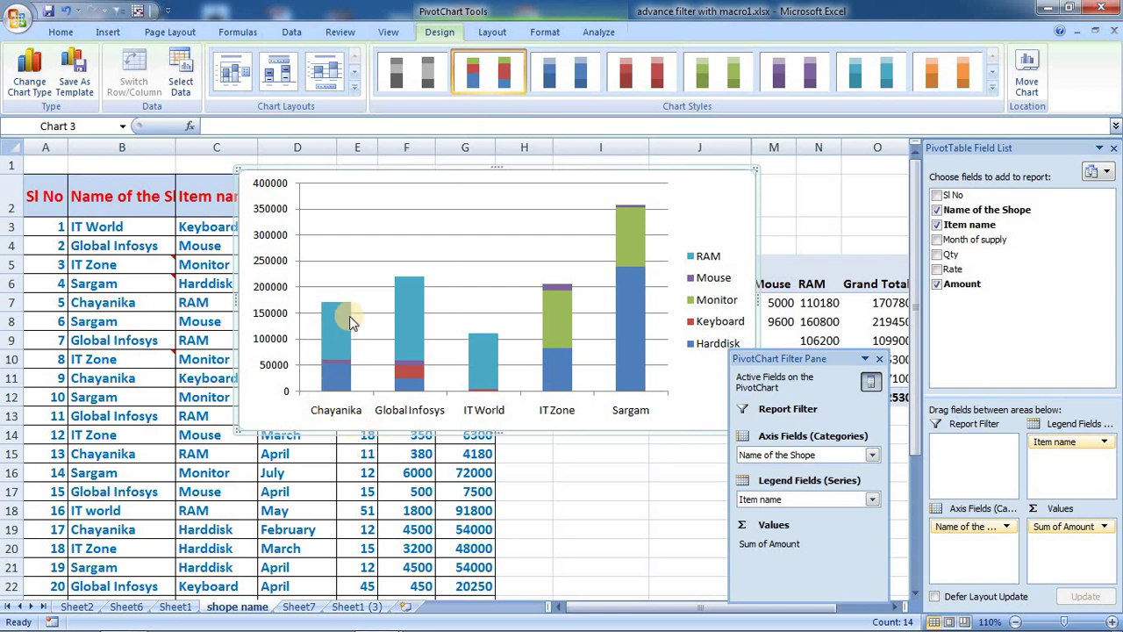
mouse_move(334, 351)
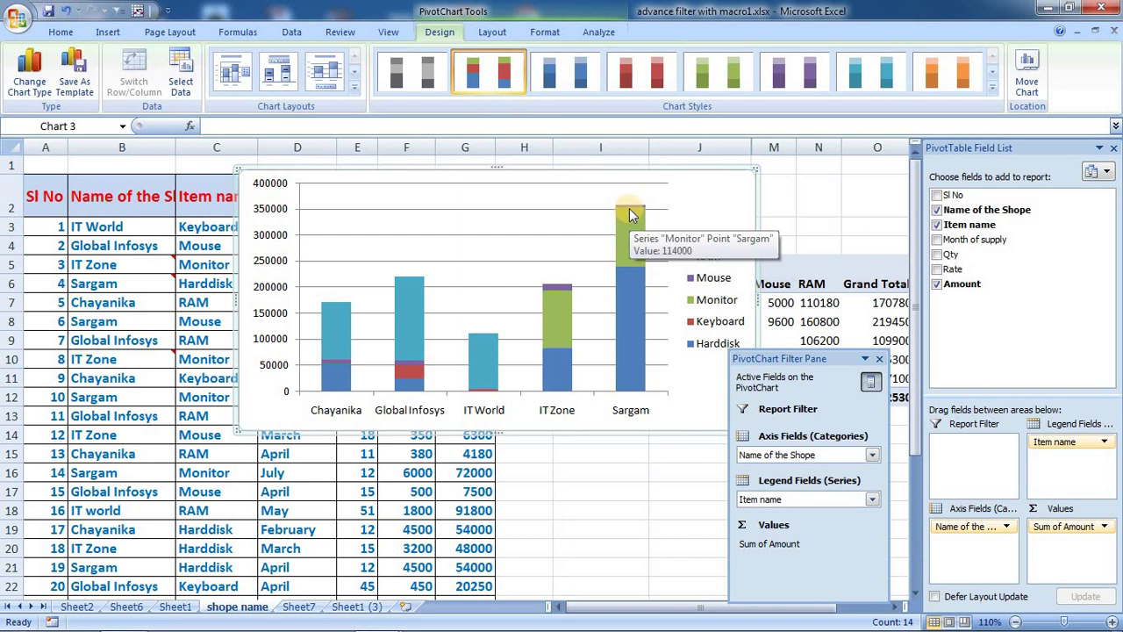
mouse_move(631, 213)
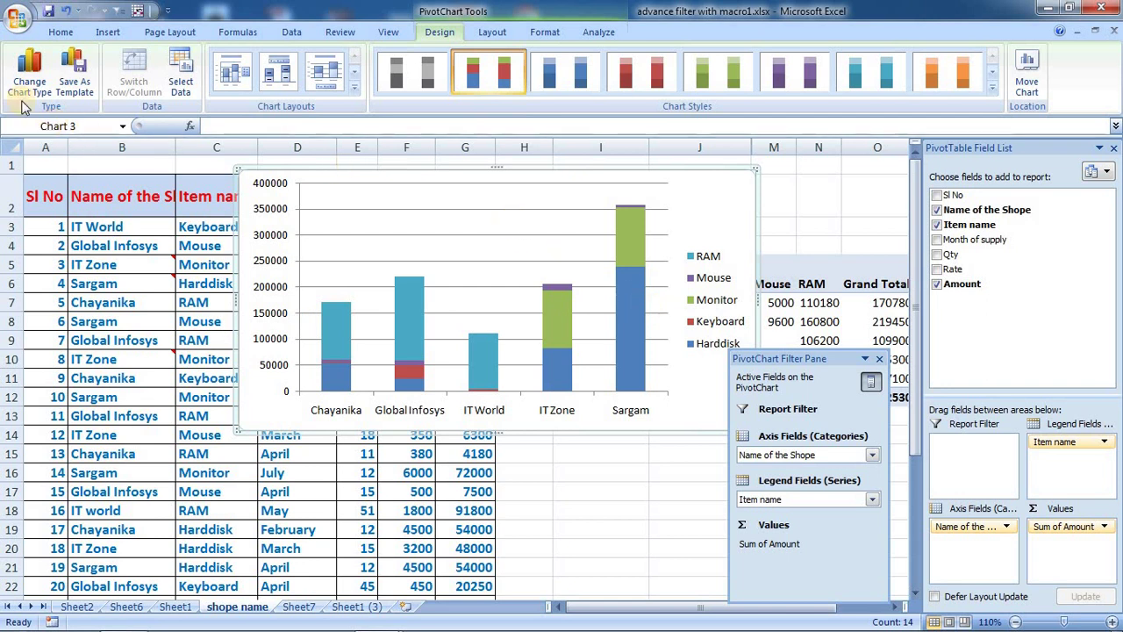
Change the PivotChart's type to 100% Stacked Column to compare each item's percentage share per shop.
click(394, 209)
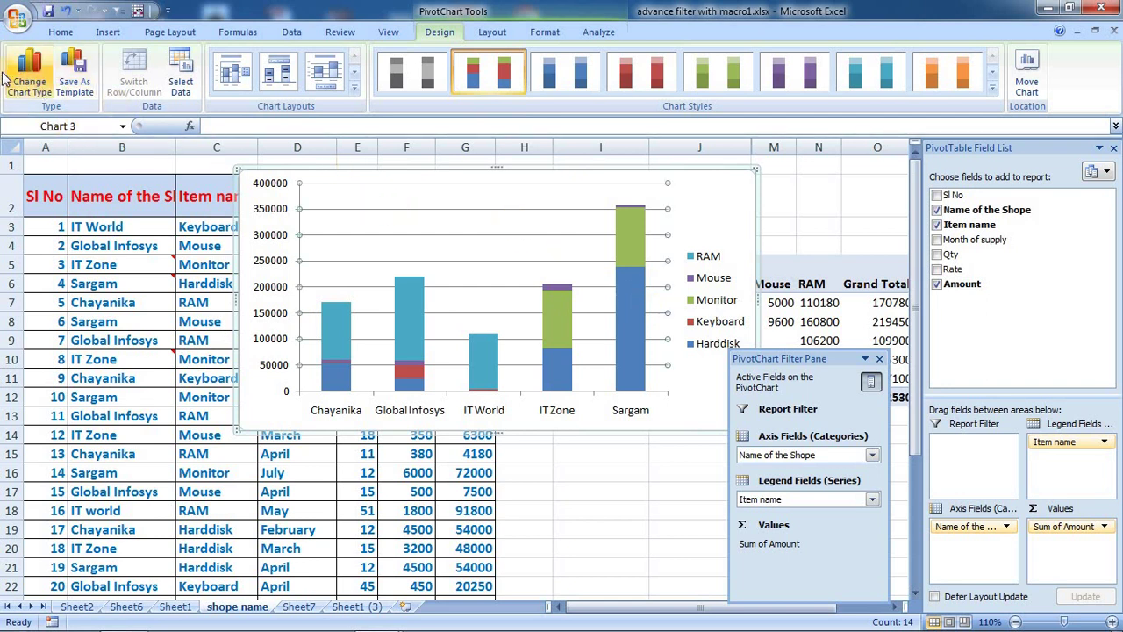
click(26, 79)
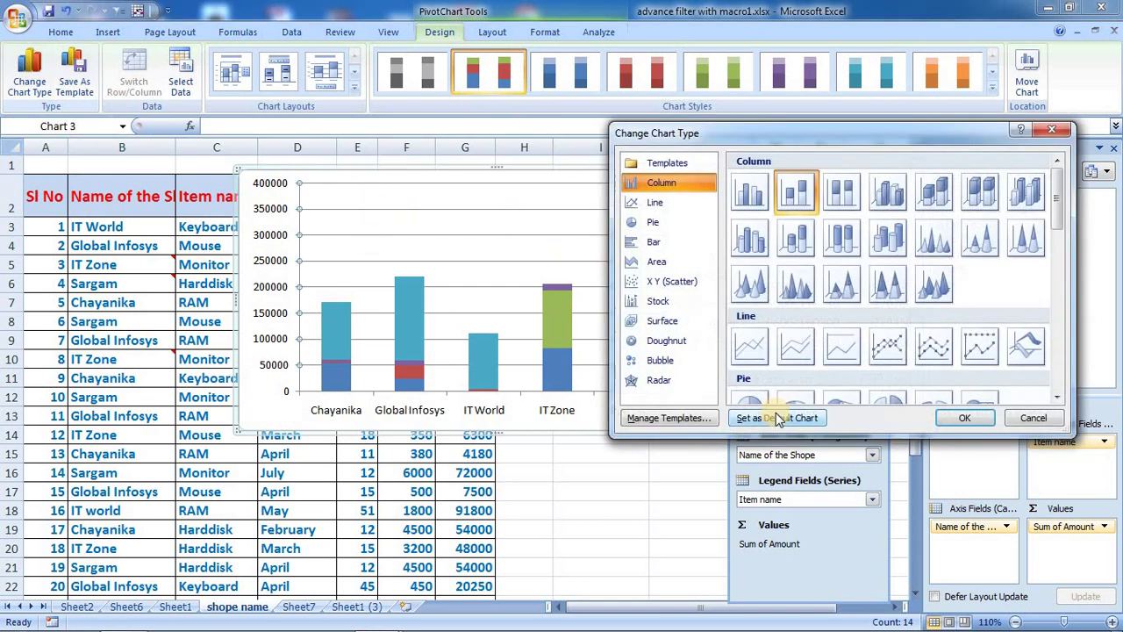
click(835, 197)
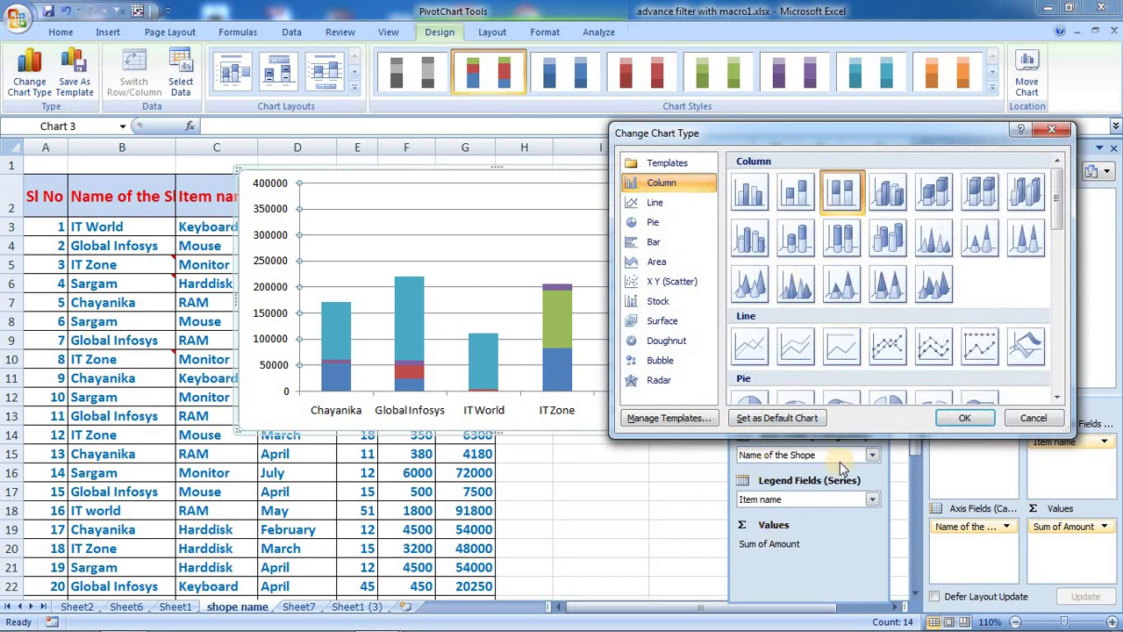
click(967, 419)
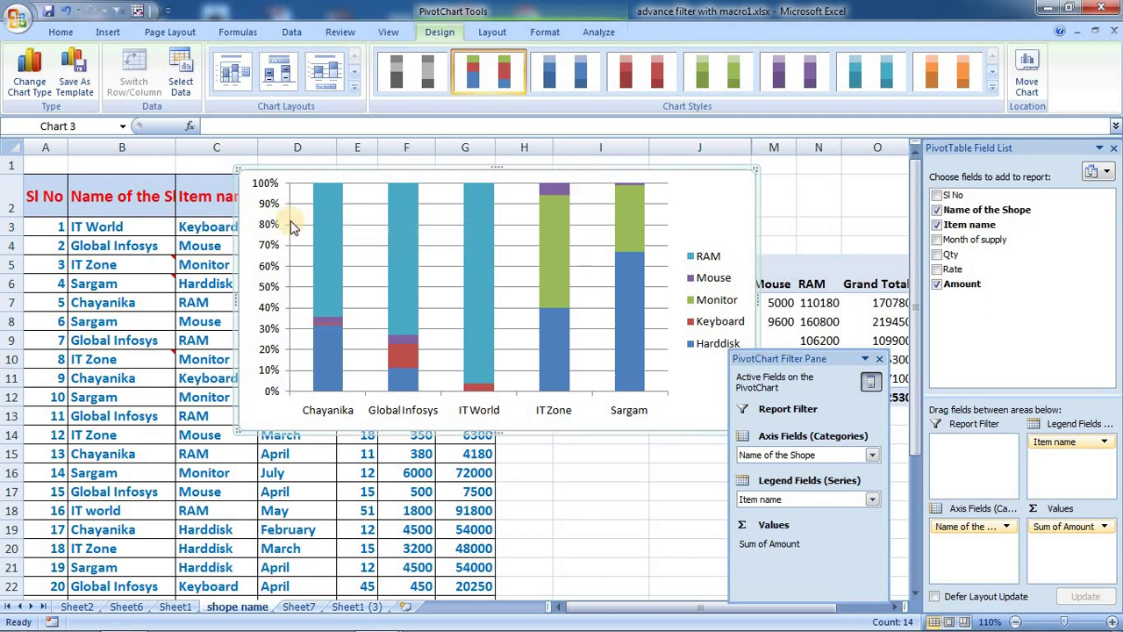
mouse_move(318, 221)
Replace Sum of Amount with Qty as the value field of the PivotChart.
drag(837, 356, 771, 236)
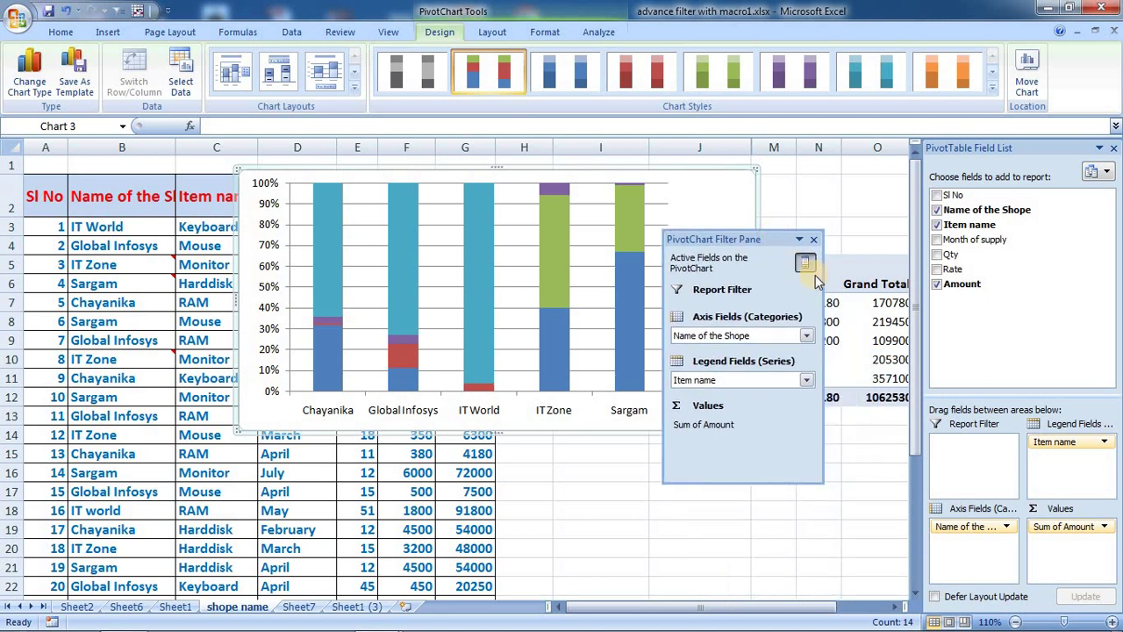
click(1107, 527)
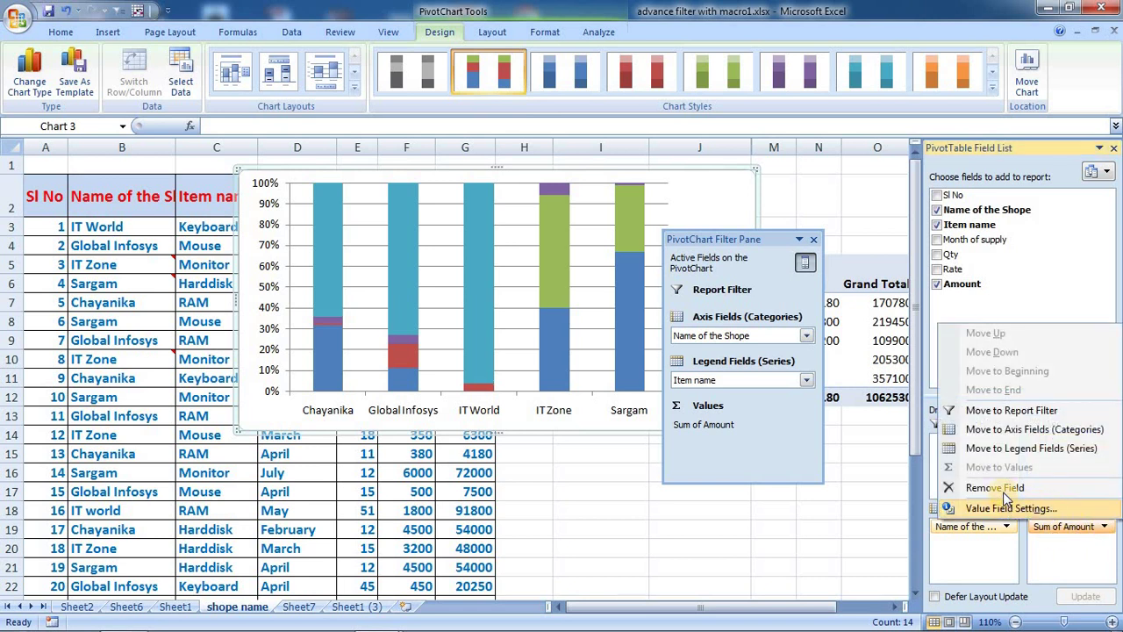
click(965, 416)
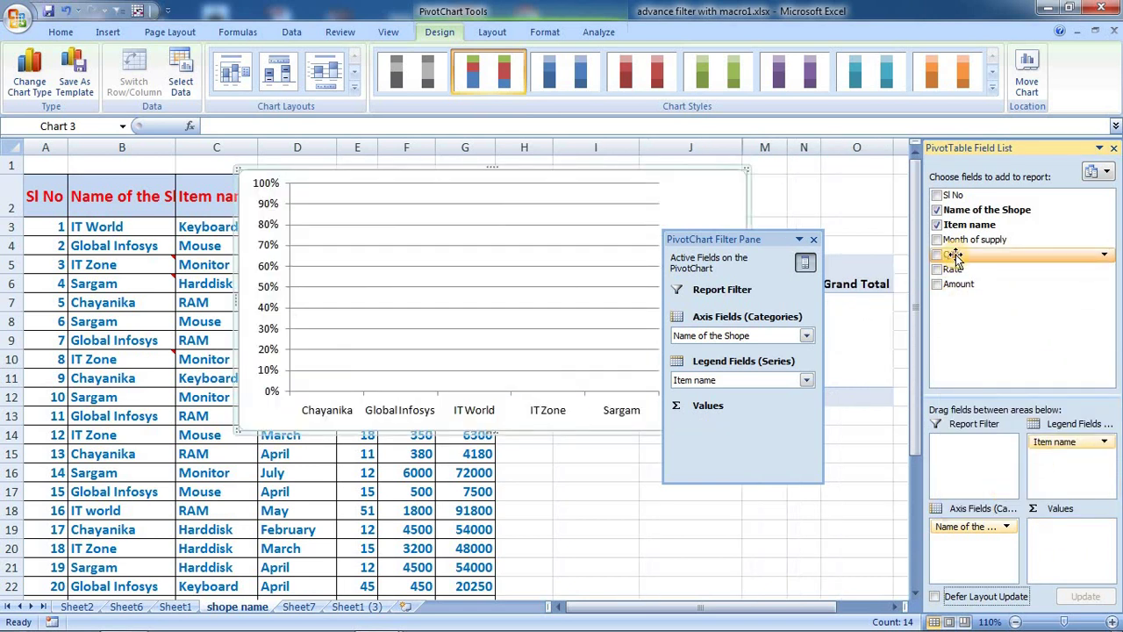
drag(954, 254, 1057, 526)
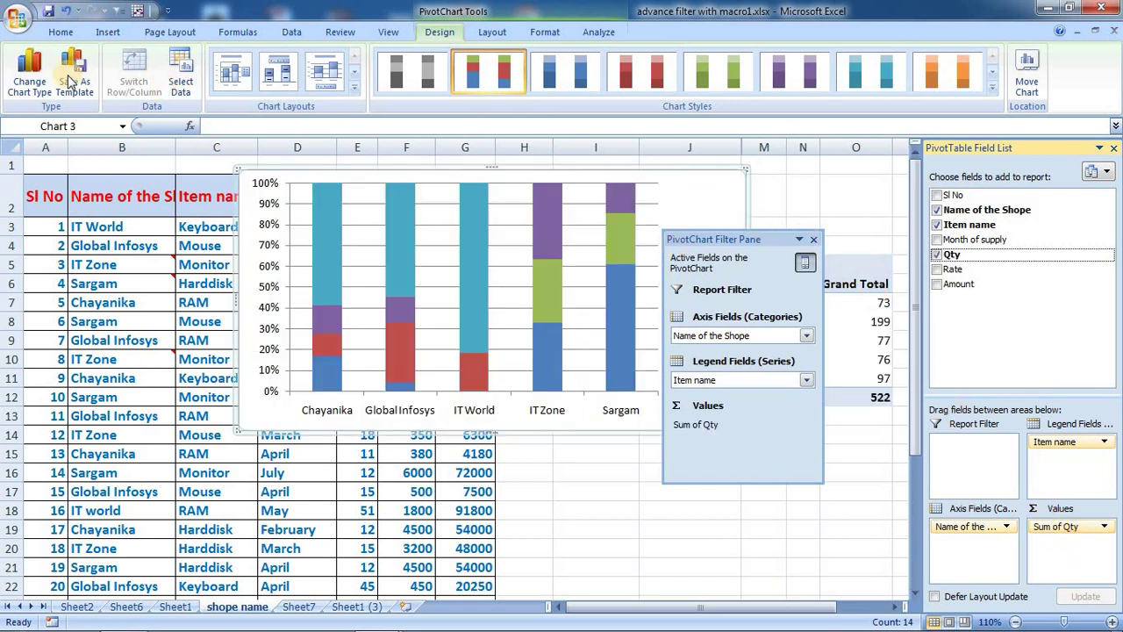
Change the PivotChart's type to Clustered Bar.
click(29, 74)
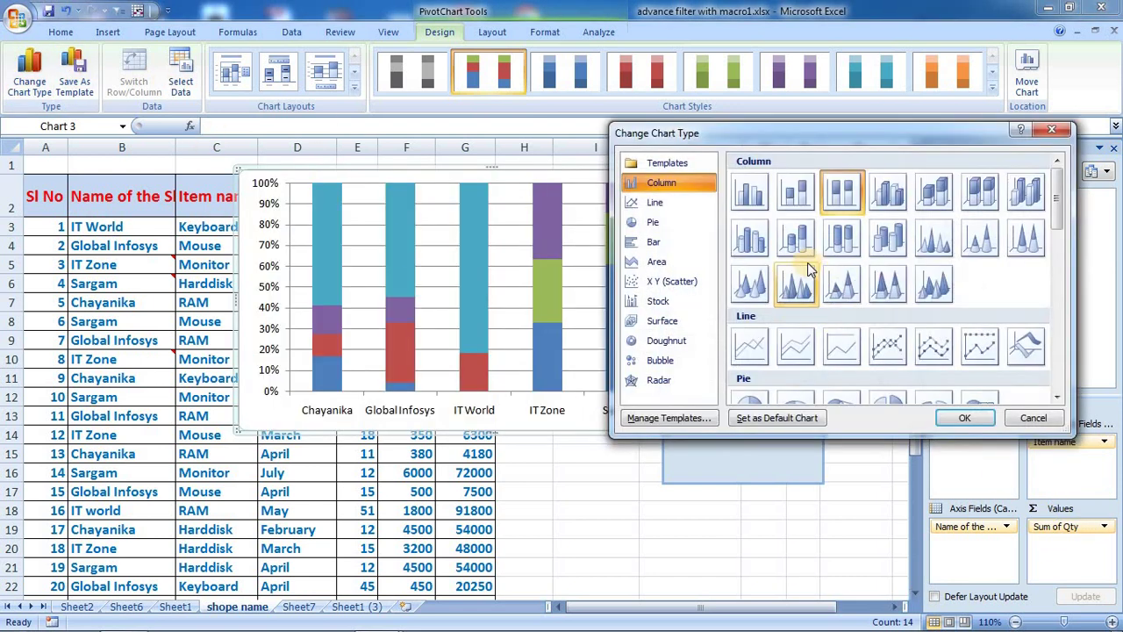
click(750, 193)
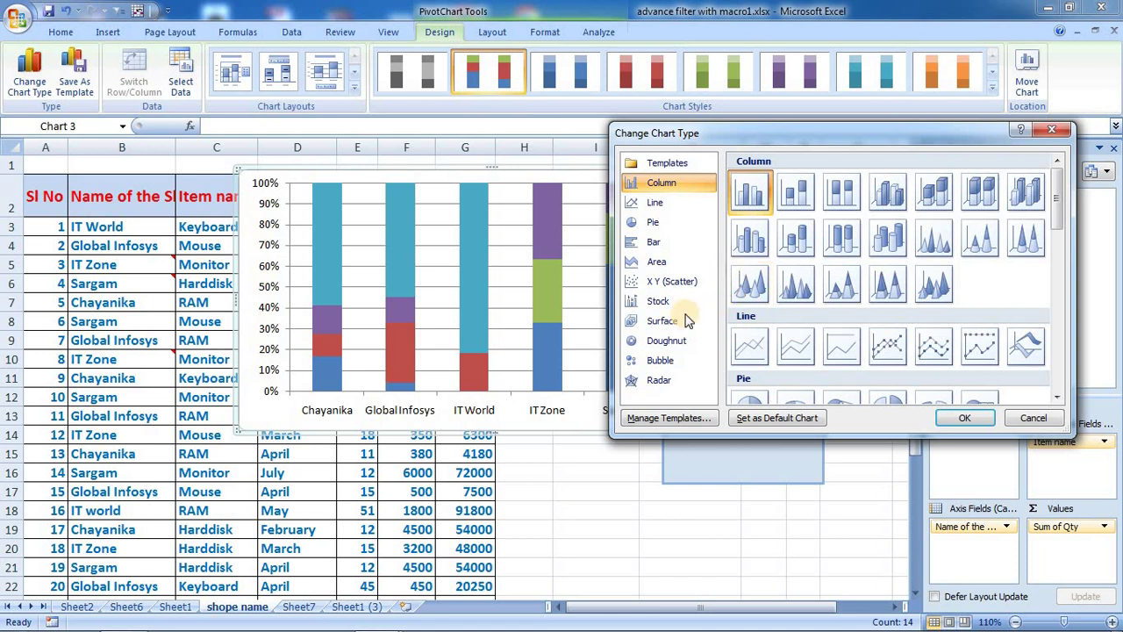
click(658, 245)
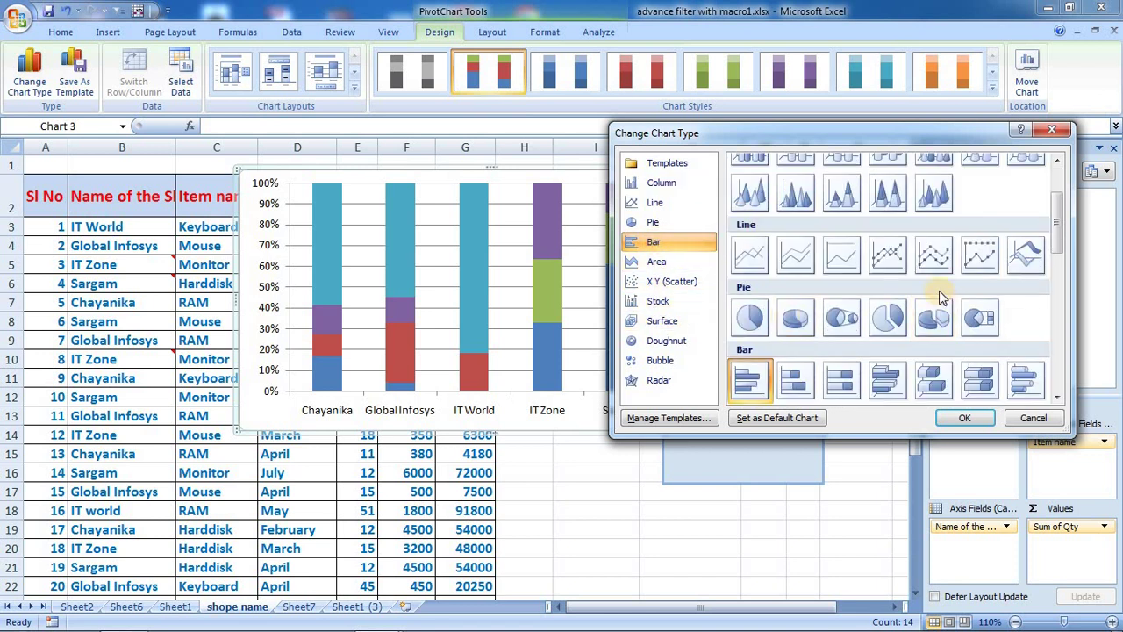
scroll(939, 291, up, 3)
drag(1061, 202, 1063, 267)
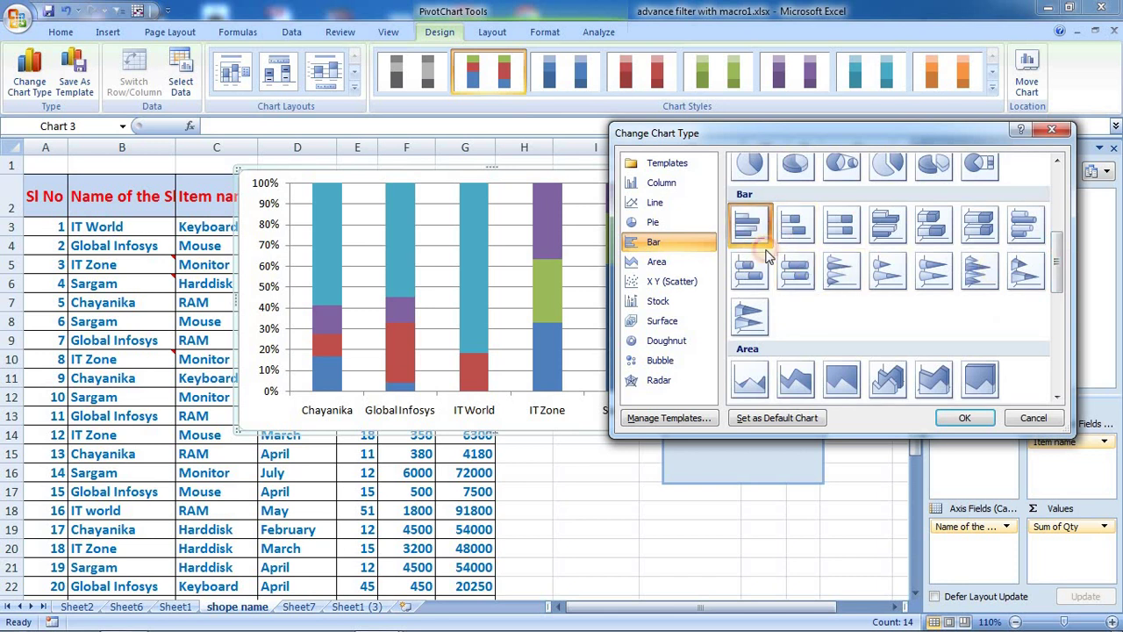
click(954, 418)
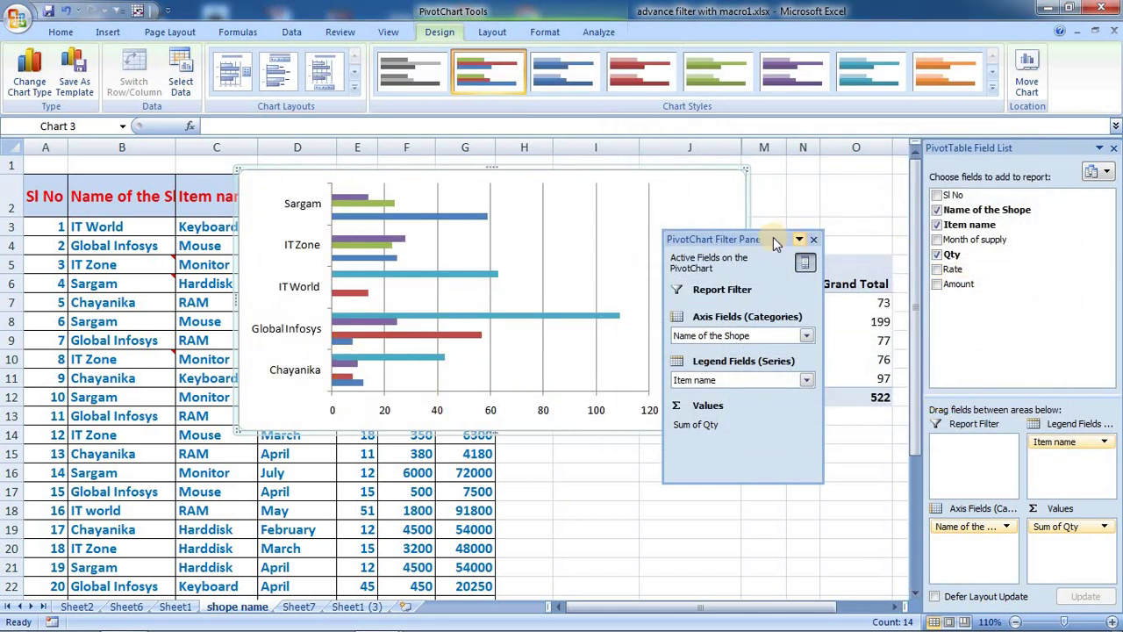
Move the filter pane below the chart's legend and shift the PivotChart slightly down and to the right.
drag(773, 239, 698, 415)
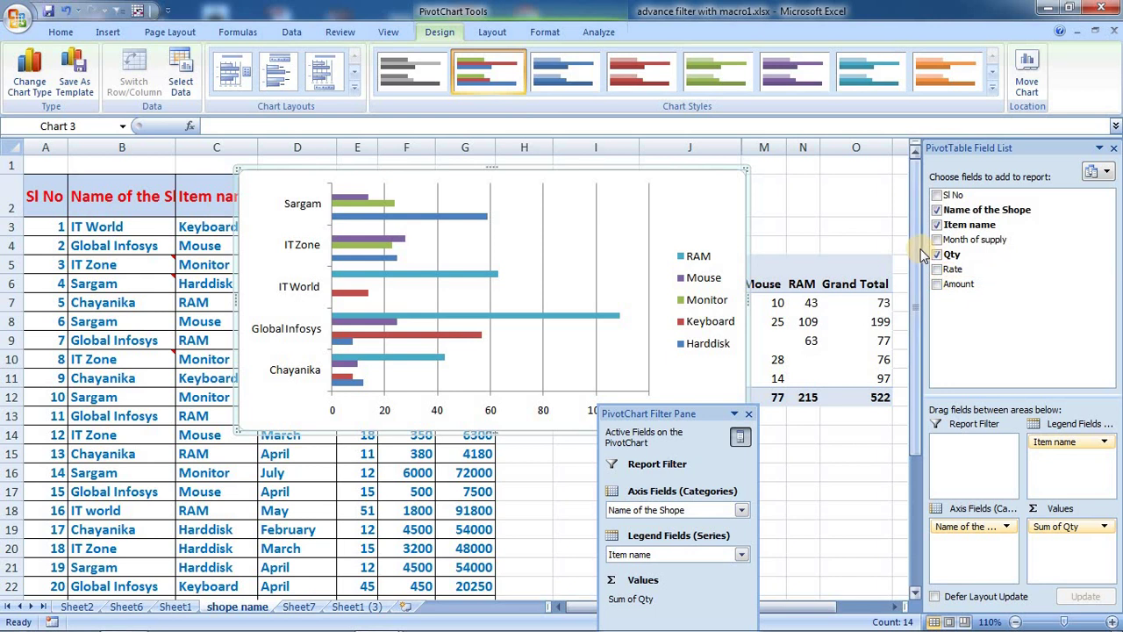
drag(397, 173, 402, 185)
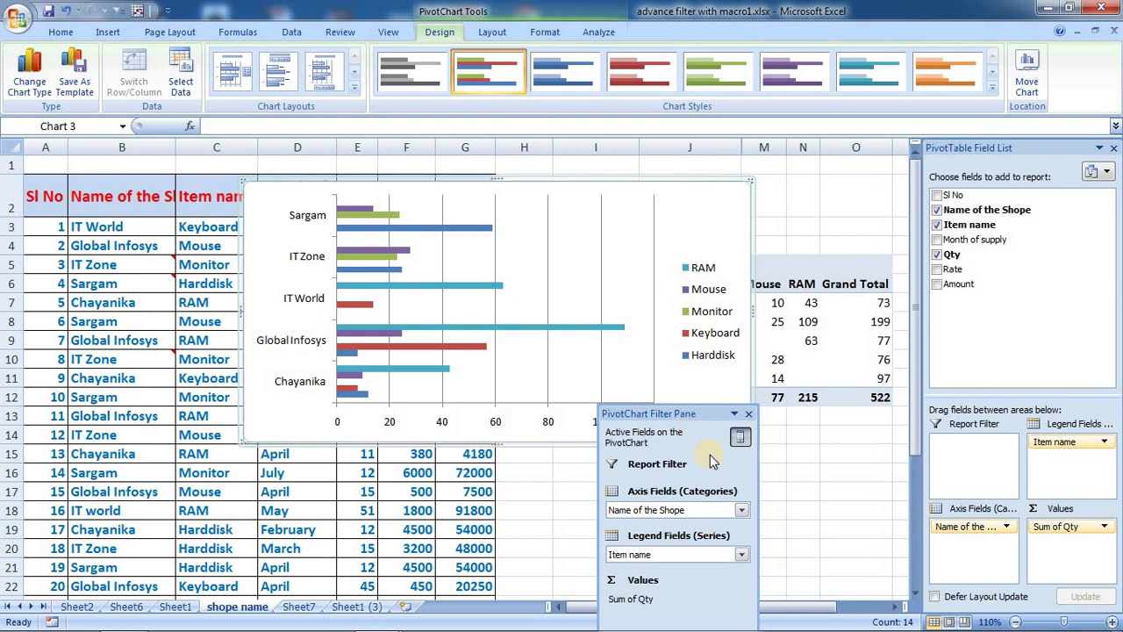
Hide the PivotTable Field List, and view the Name of the Shope axis filter options without applying any change.
click(741, 438)
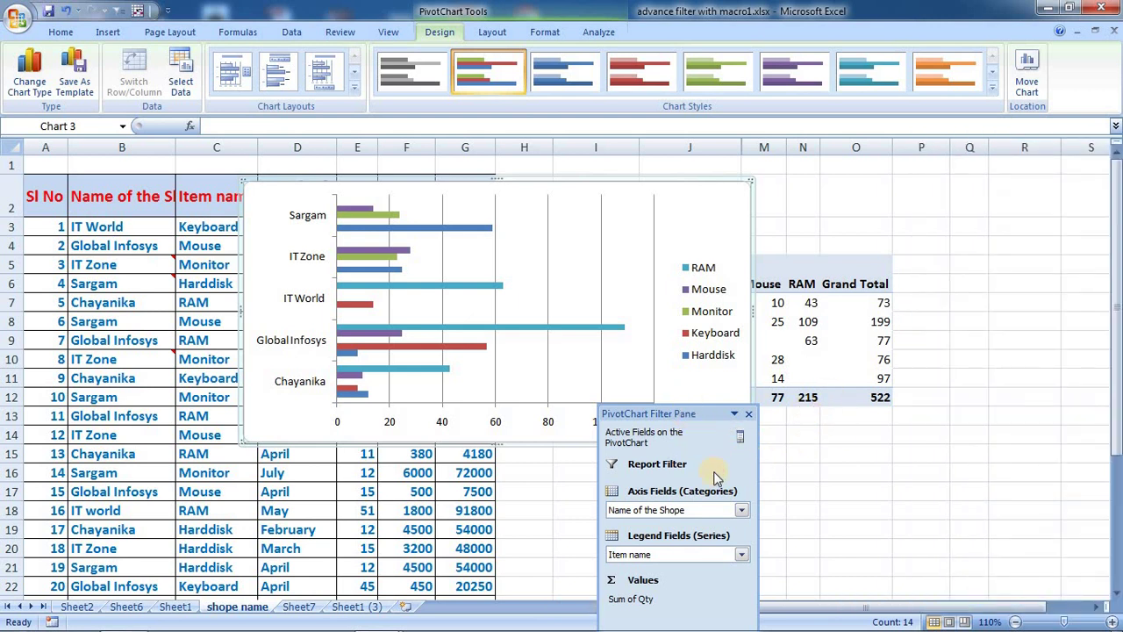
click(737, 509)
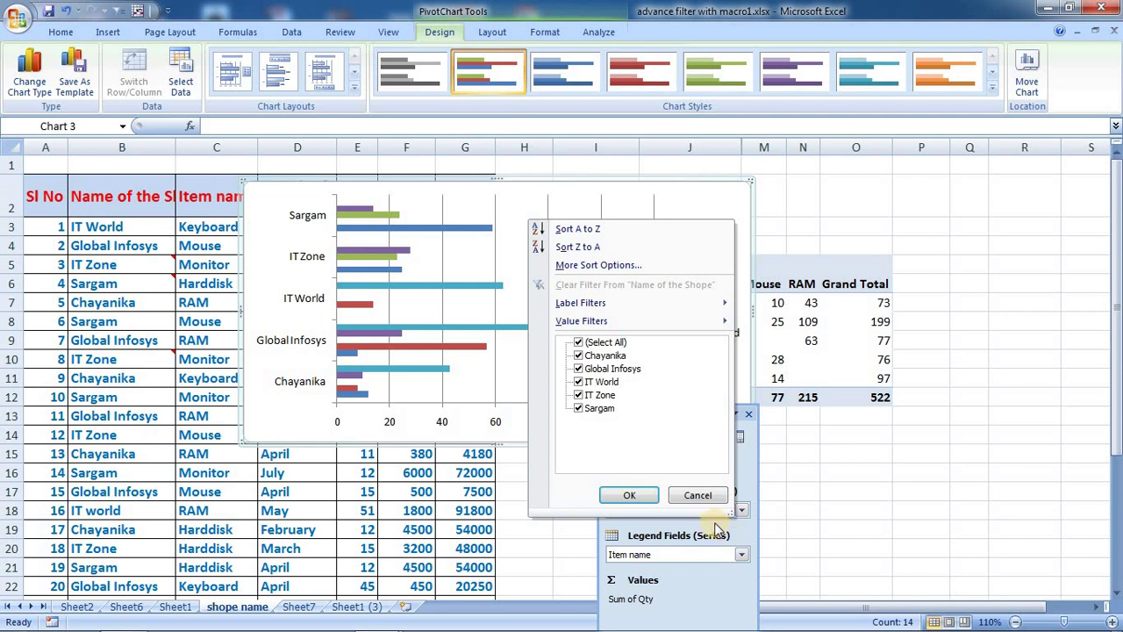
click(698, 496)
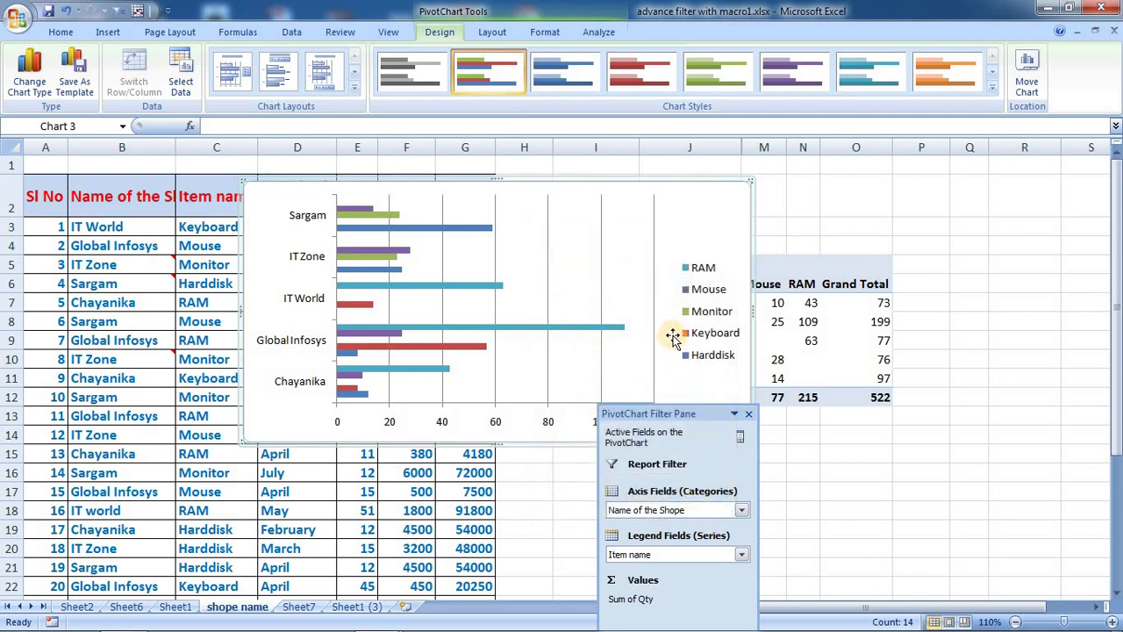